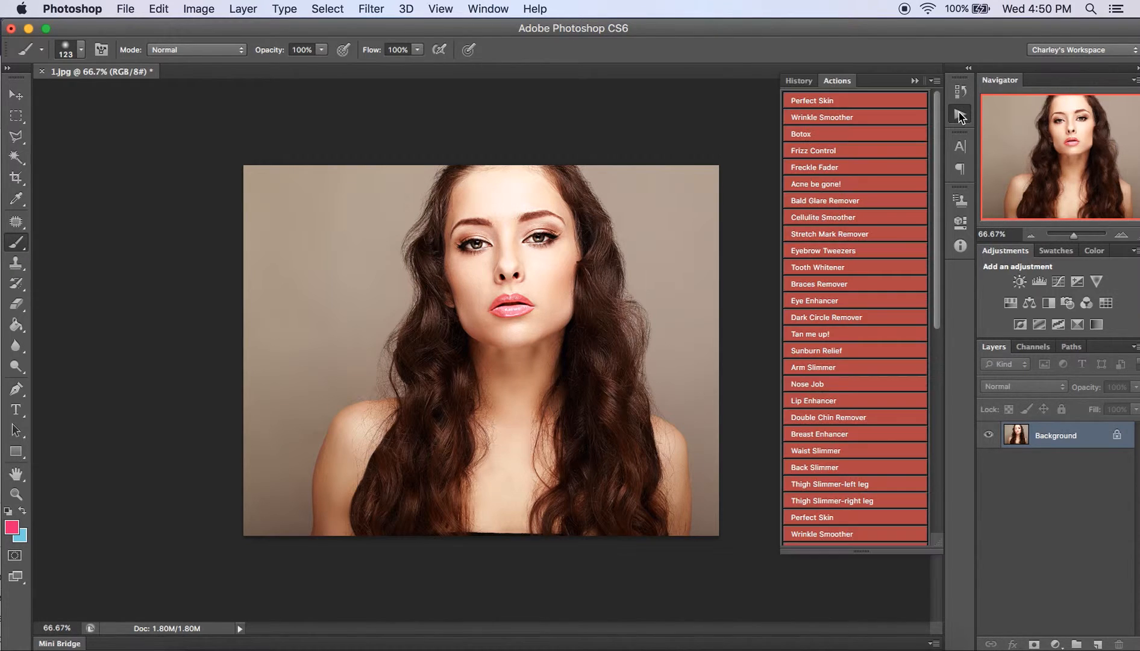
Switch the actions list out of Button Mode and back into it.
{"action": "left_click", "coordinate": [952, 85]}
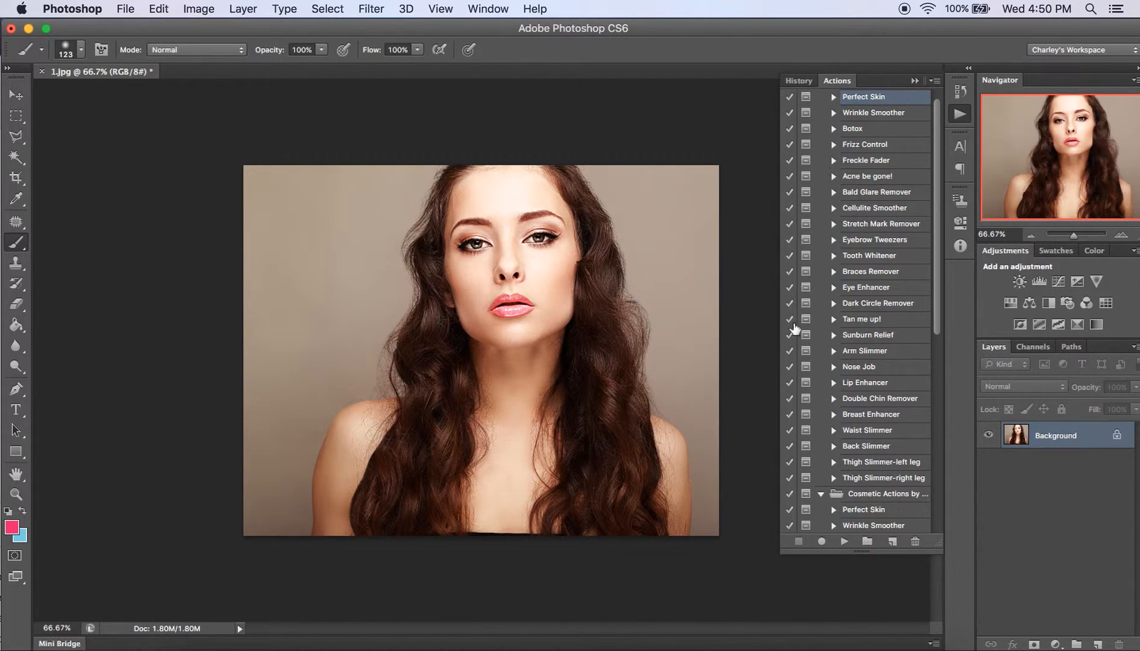
{"action": "left_click", "coordinate": [934, 80]}
{"action": "left_click", "coordinate": [948, 90]}
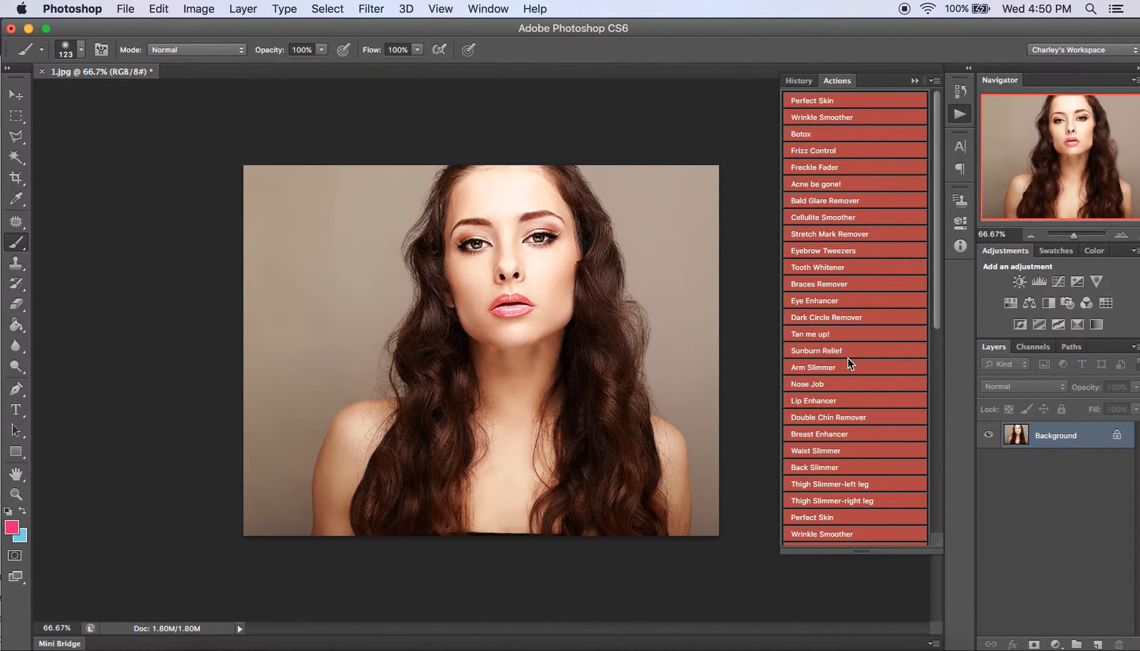
Run the Lip Enhancer action and place its marquee oval over the lips.
{"action": "left_click", "coordinate": [841, 401]}
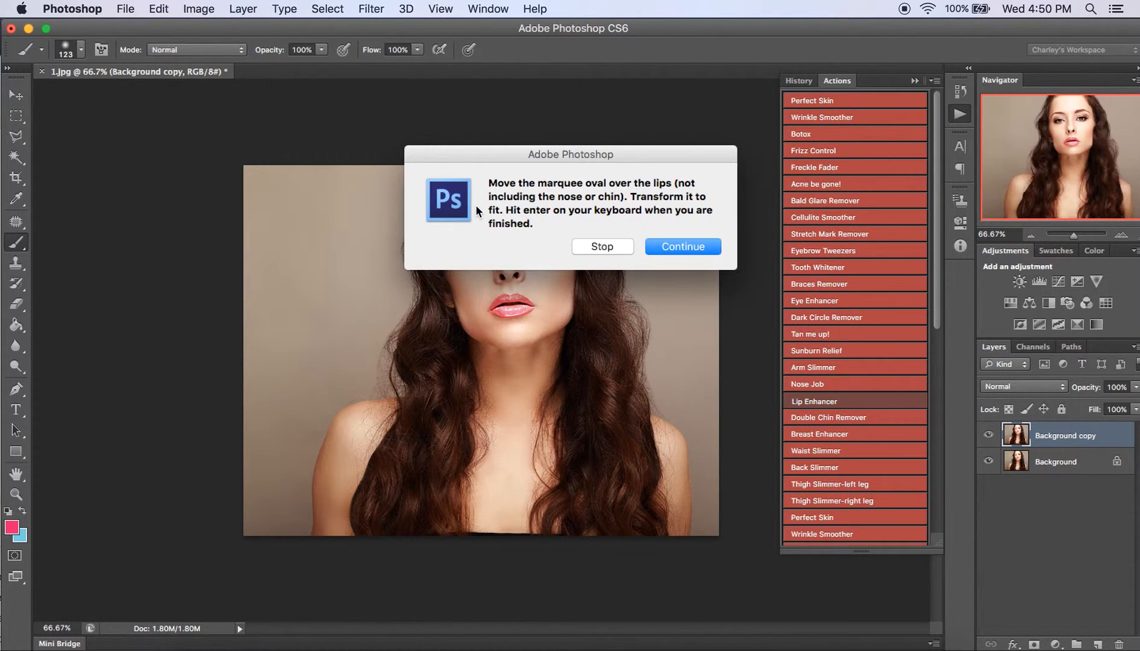
{"action": "left_click", "coordinate": [691, 244]}
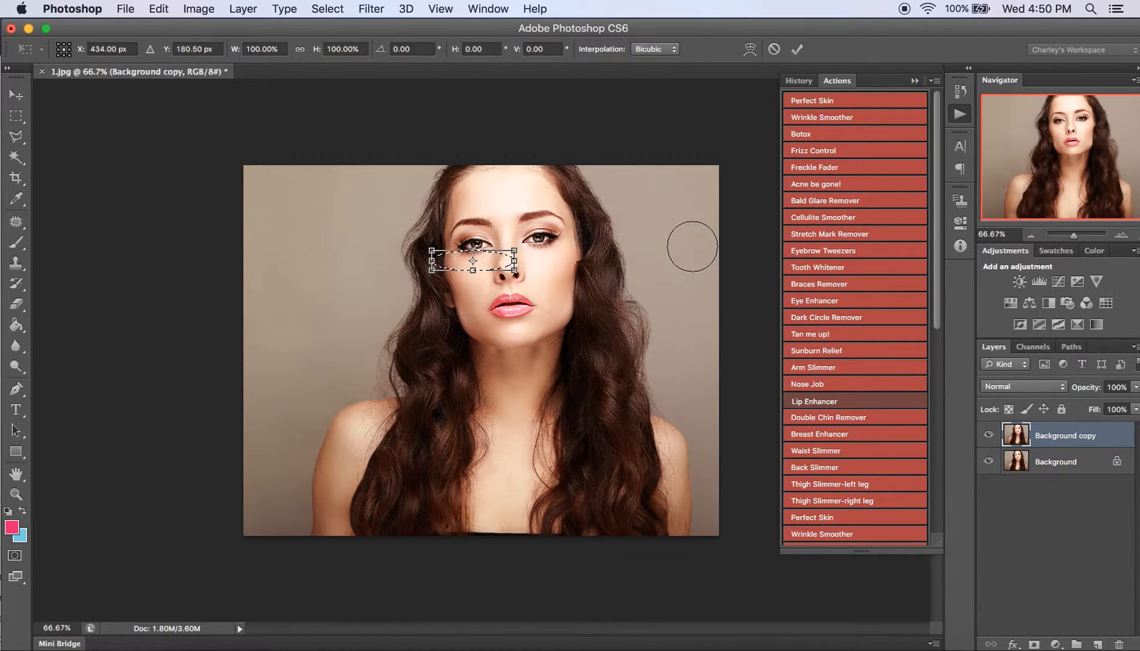
{"action": "left_click_drag", "start_coordinate": [517, 275], "coordinate": [545, 323]}
{"action": "left_click_drag", "start_coordinate": [436, 254], "coordinate": [480, 288]}
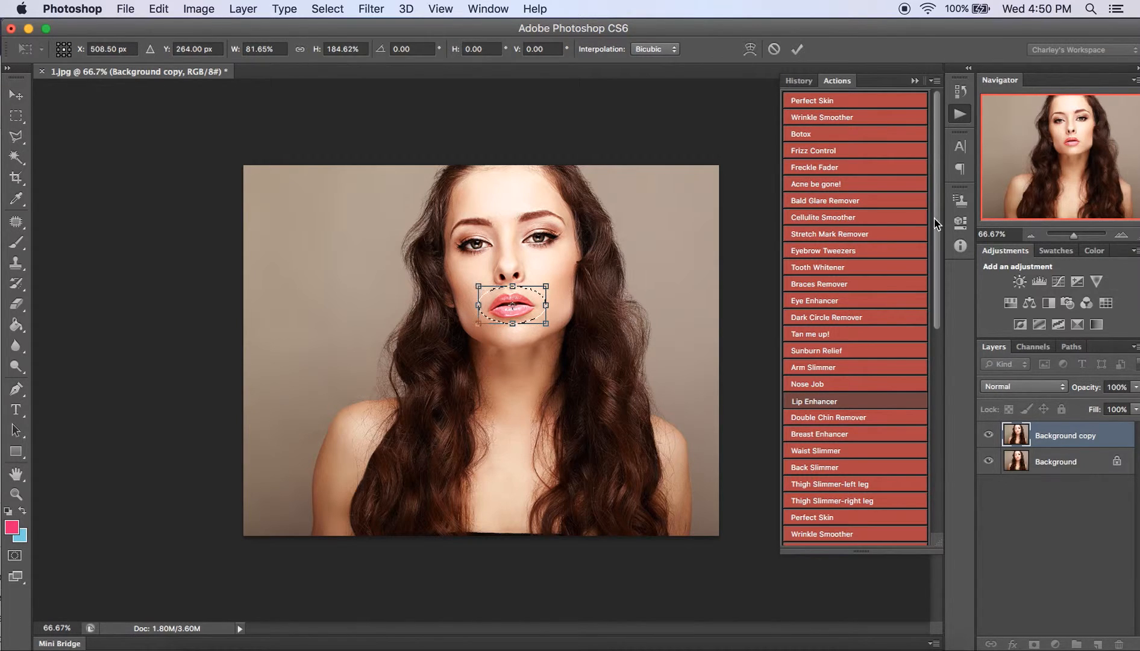
Fit the Lip Enhancer oval closely around the lips at about 62% width and 149% height, and let the action finish.
{"action": "left_click", "coordinate": [1122, 235]}
{"action": "left_click", "coordinate": [1122, 235]}
{"action": "left_click_drag", "start_coordinate": [1093, 164], "coordinate": [1096, 153]}
{"action": "left_click_drag", "start_coordinate": [649, 246], "coordinate": [647, 255]}
{"action": "left_click_drag", "start_coordinate": [435, 364], "coordinate": [453, 370]}
{"action": "left_click_drag", "start_coordinate": [643, 370], "coordinate": [617, 360]}
{"action": "left_click_drag", "start_coordinate": [454, 255], "coordinate": [462, 262]}
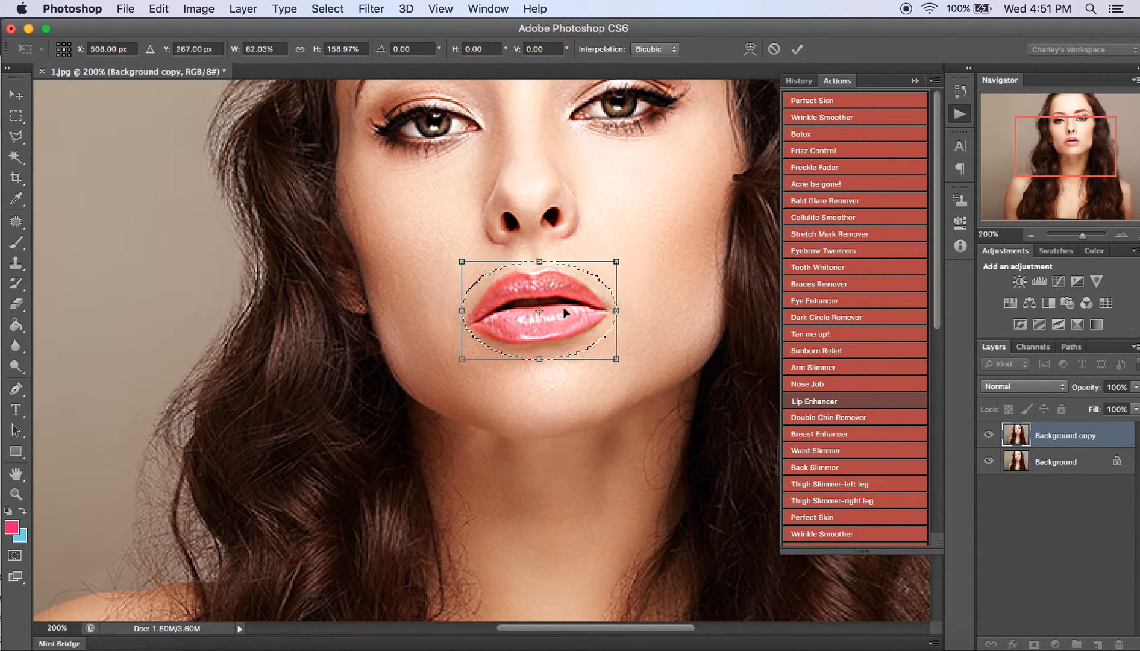
{"action": "left_click_drag", "start_coordinate": [539, 359], "coordinate": [538, 353]}
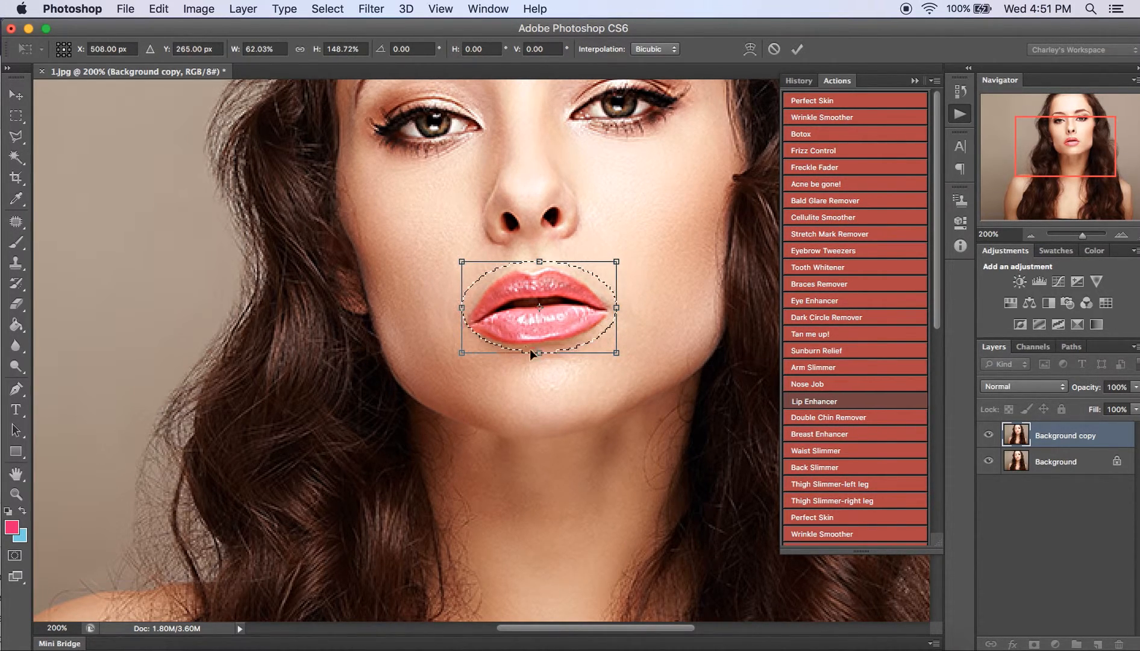
{"action": "left_click_drag", "start_coordinate": [587, 318], "coordinate": [585, 319]}
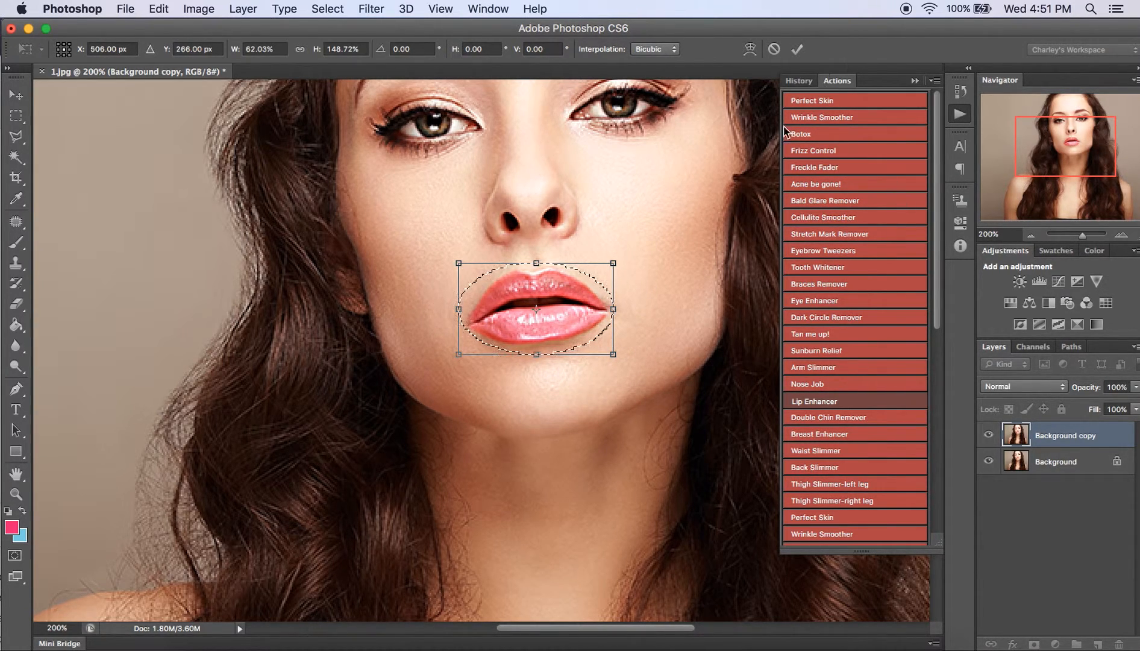
{"action": "left_click", "coordinate": [797, 49]}
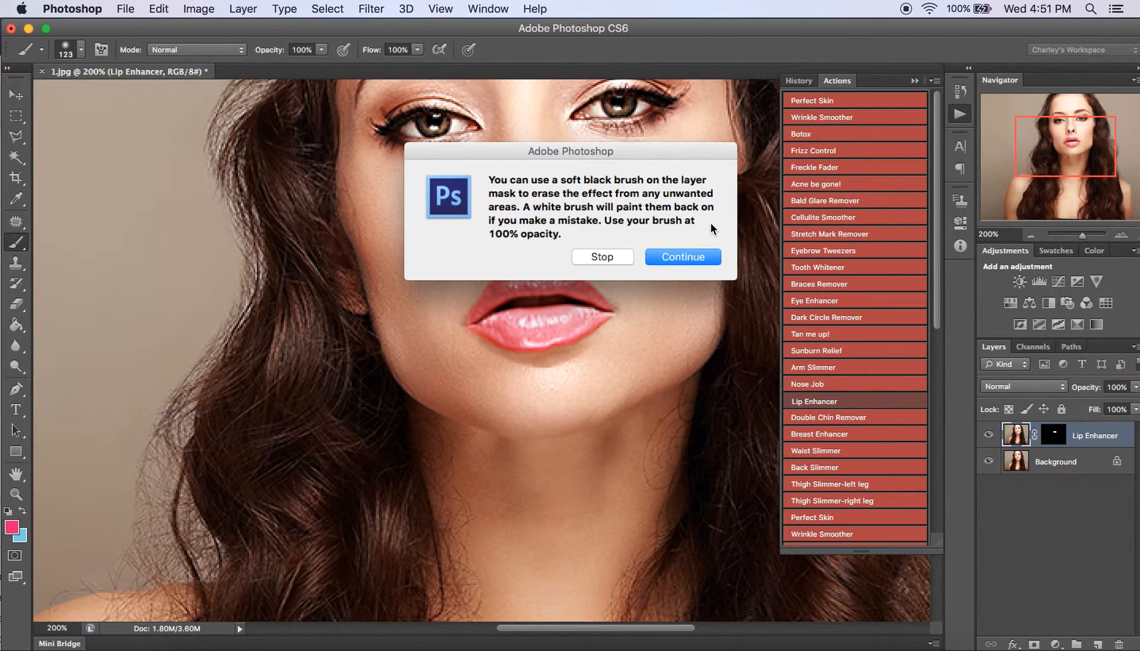
{"action": "left_click", "coordinate": [685, 258]}
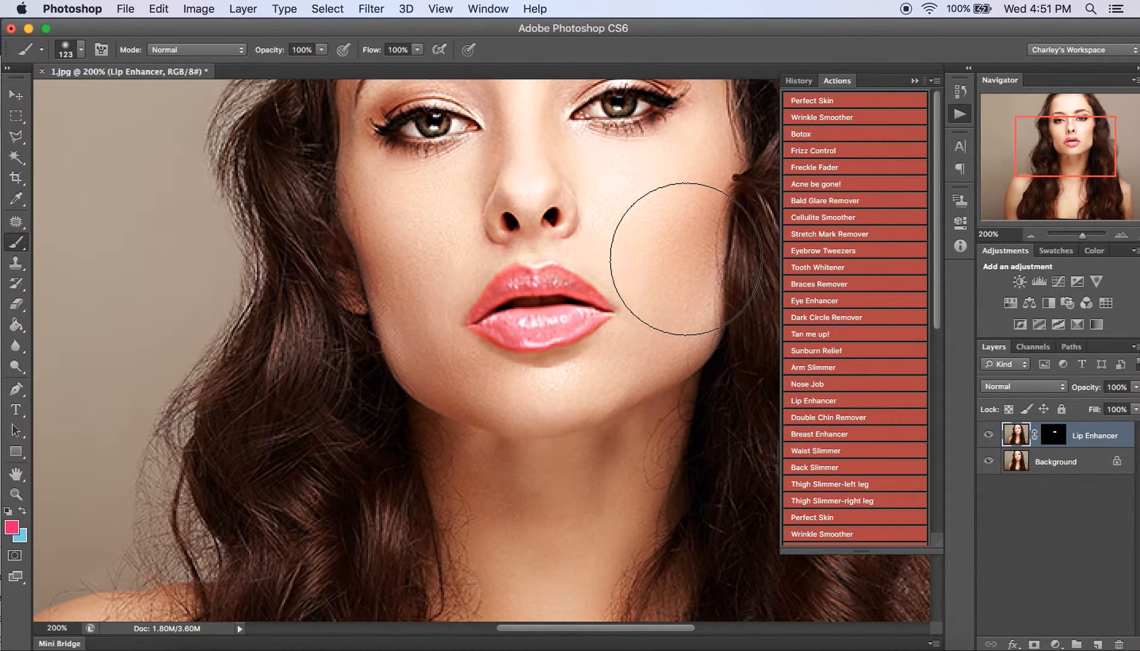
Set up a soft 19 px black brush with 0% hardness and target the Lip Enhancer layer mask.
{"action": "left_click", "coordinate": [81, 49]}
{"action": "left_click_drag", "start_coordinate": [72, 94], "coordinate": [43, 97]}
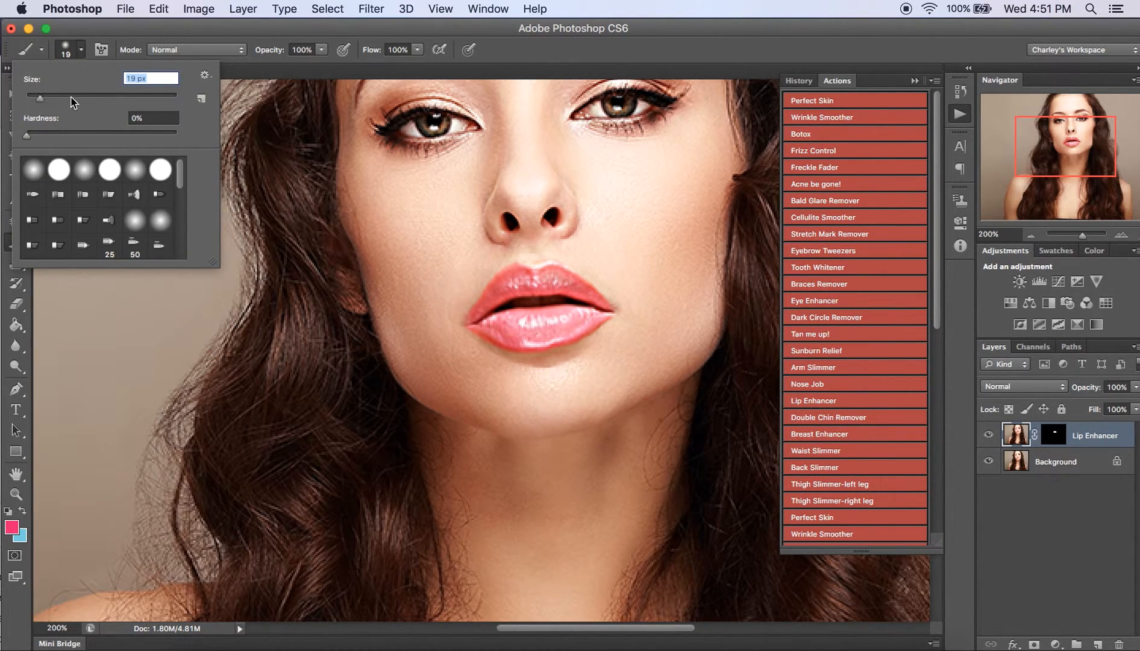
{"action": "key", "text": "Return"}
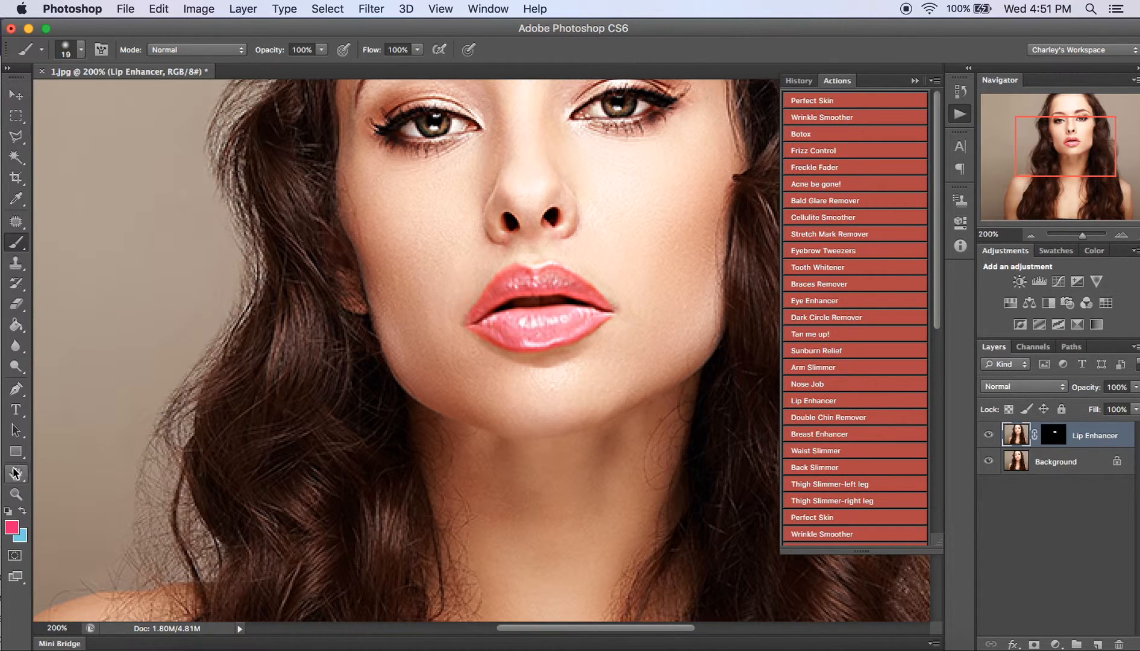
{"action": "left_click", "coordinate": [1056, 438]}
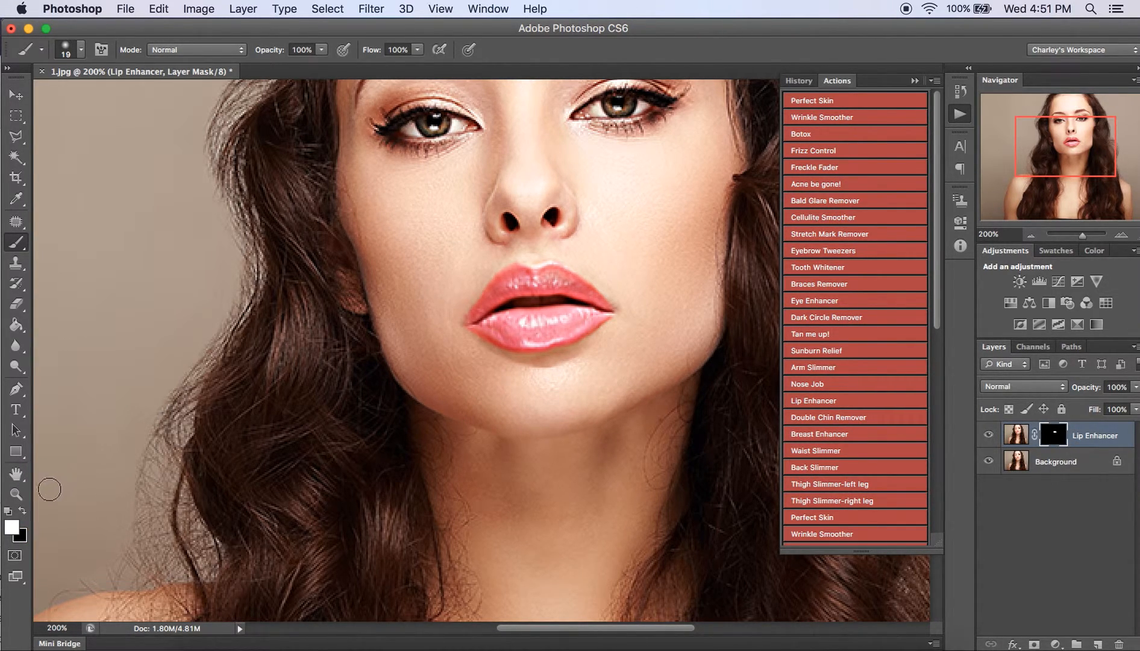
{"action": "key", "text": "x"}
{"action": "left_click", "coordinate": [77, 48]}
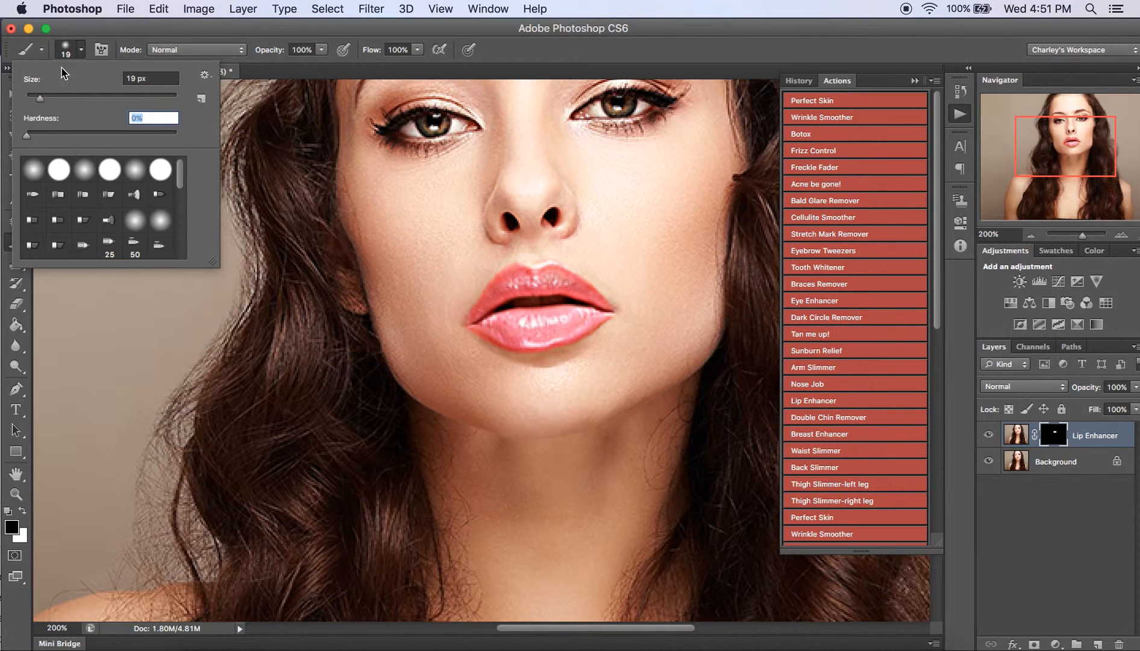
{"action": "left_click", "coordinate": [80, 51]}
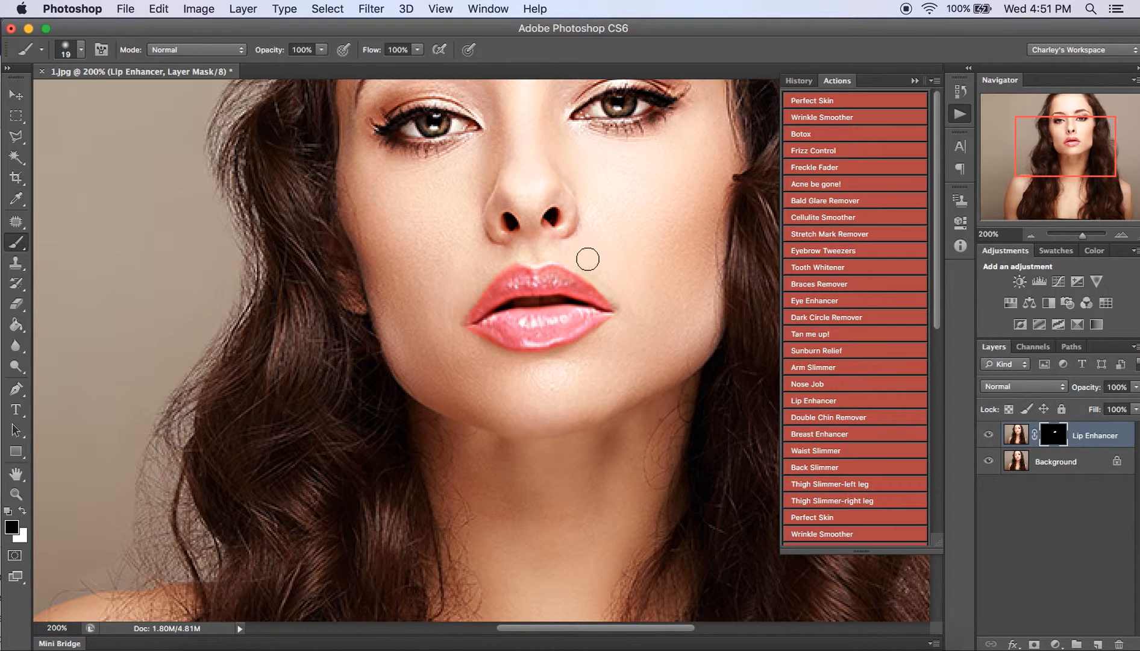
Compare the whole portrait with and without the Lip Enhancer layer.
{"action": "left_click", "coordinate": [1032, 234]}
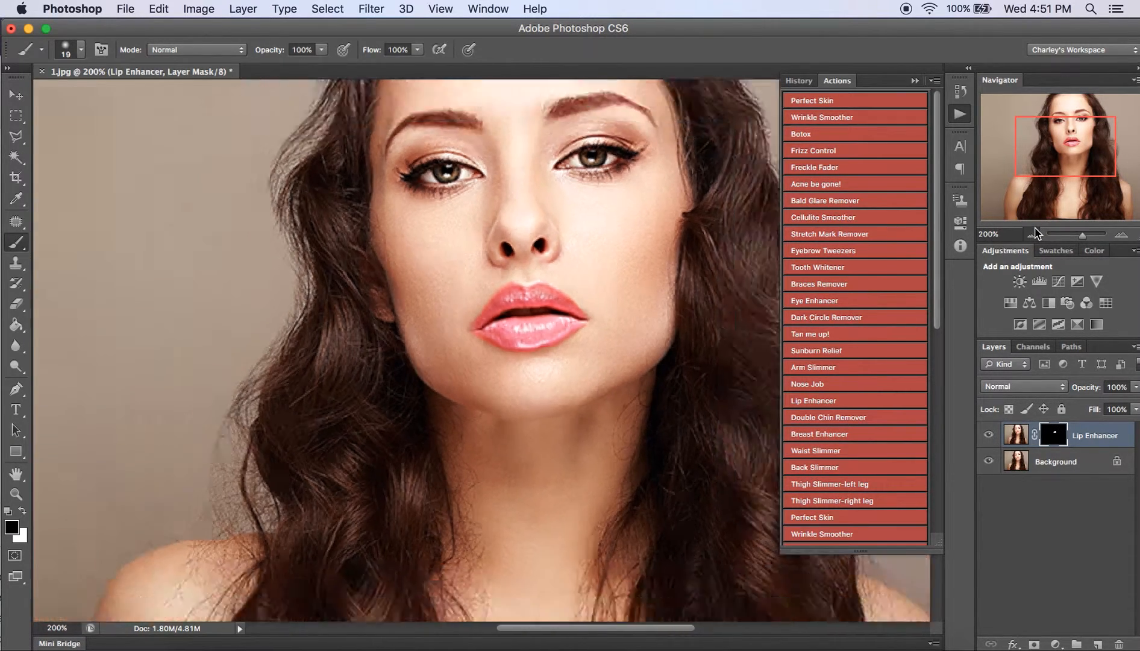
{"action": "left_click", "coordinate": [1031, 234]}
{"action": "left_click", "coordinate": [989, 435]}
{"action": "left_click", "coordinate": [989, 435]}
{"action": "left_click", "coordinate": [989, 435]}
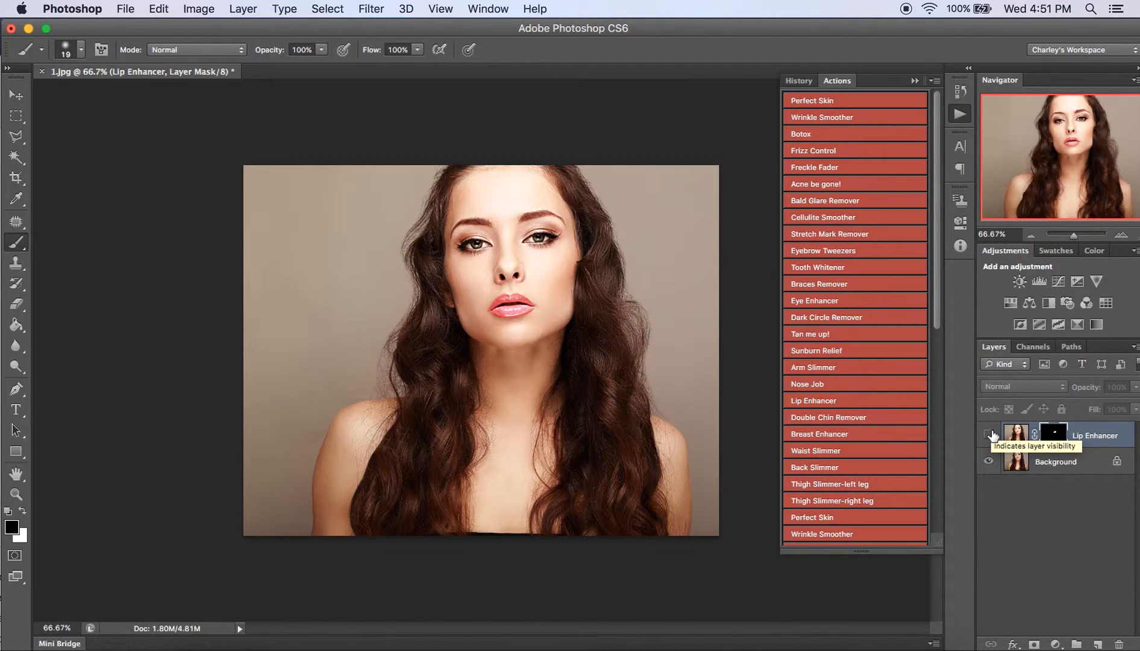
{"action": "left_click", "coordinate": [989, 434]}
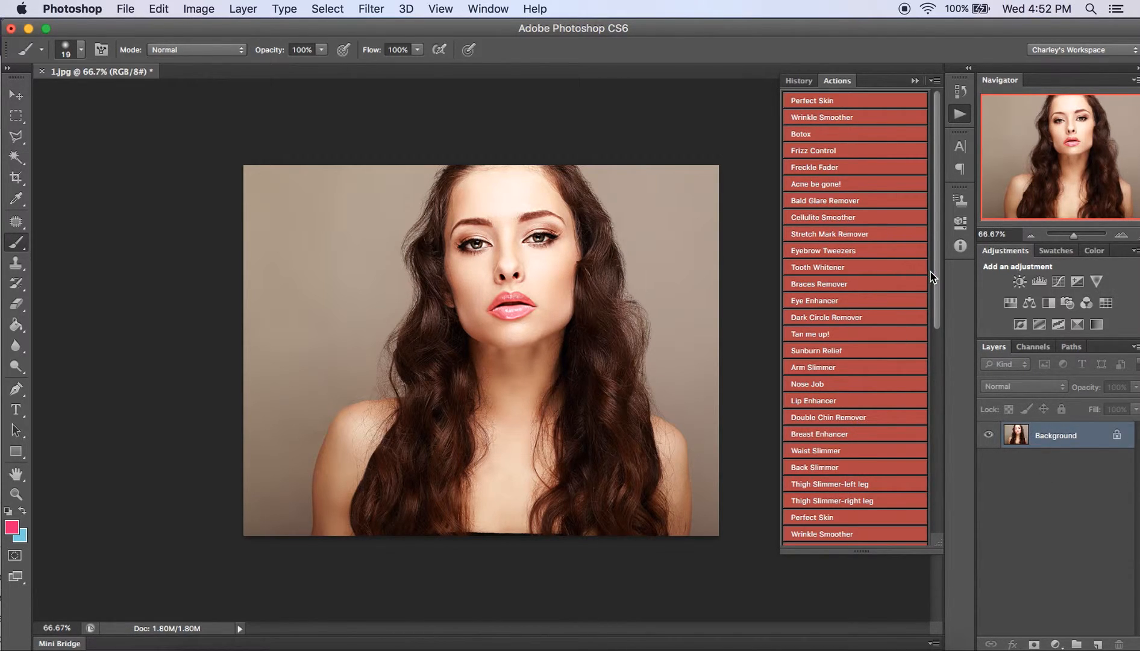
Run the Tan me up! action and set the soft brush size to 117 px.
{"action": "left_click", "coordinate": [840, 335]}
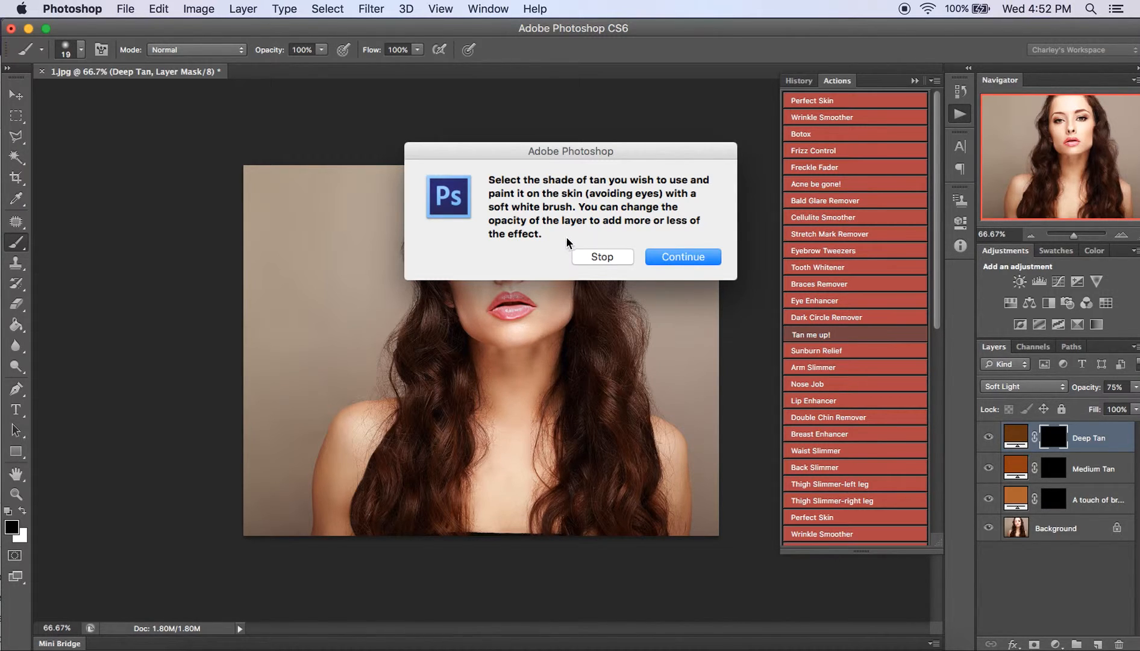
{"action": "left_click", "coordinate": [694, 261]}
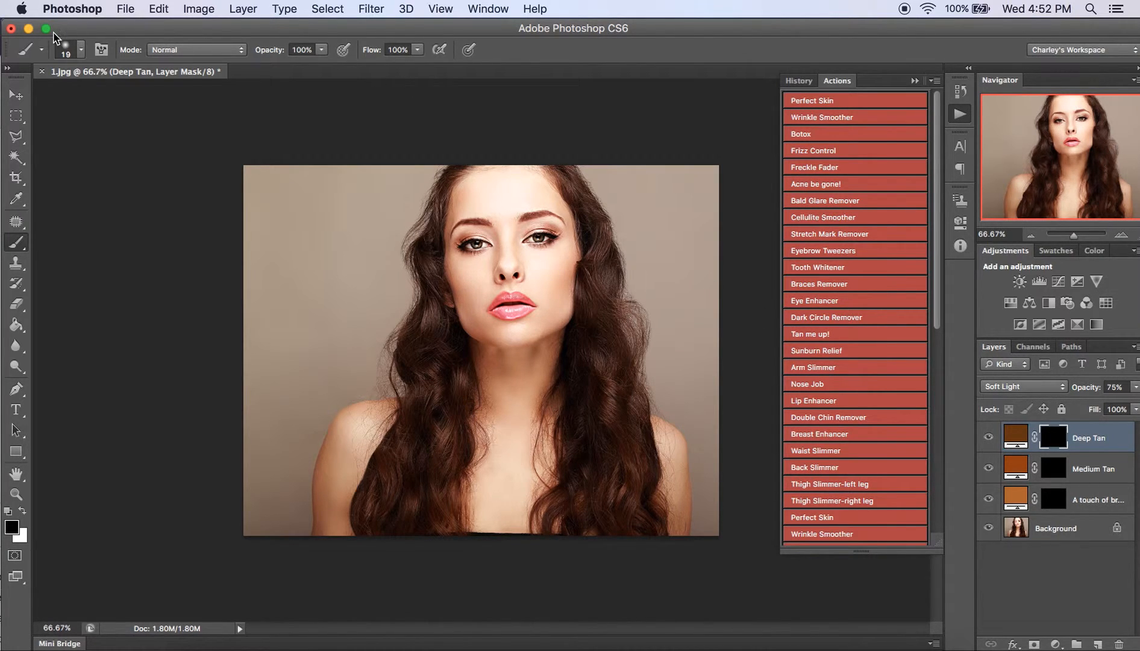
{"action": "left_click", "coordinate": [80, 51]}
{"action": "left_click", "coordinate": [117, 98]}
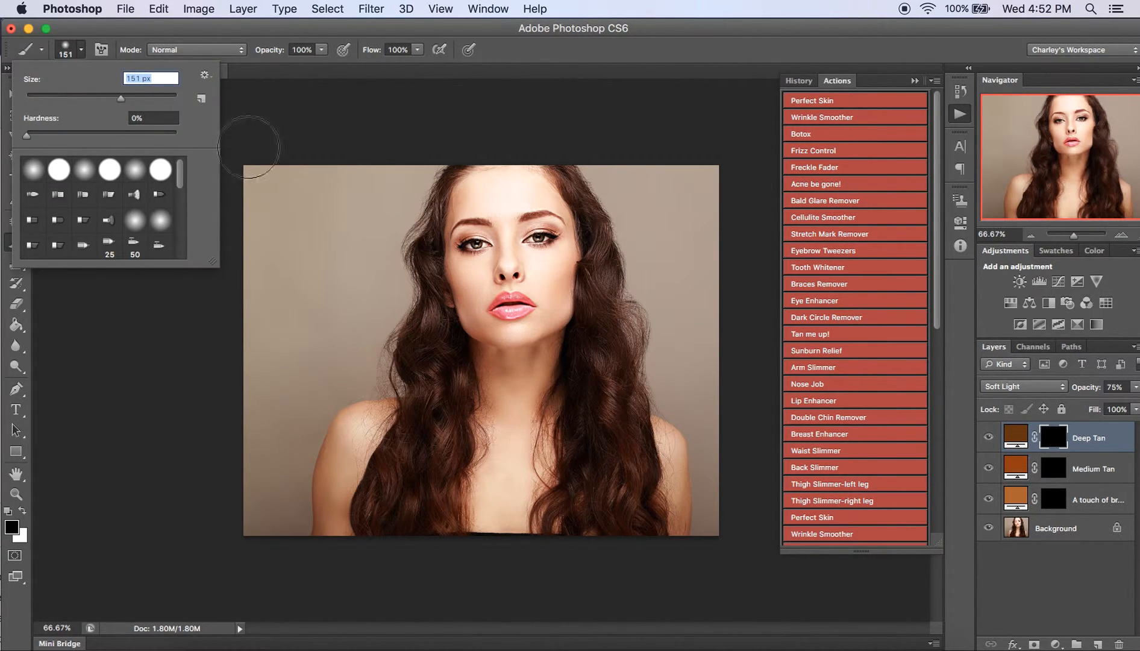
{"action": "left_click", "coordinate": [77, 58]}
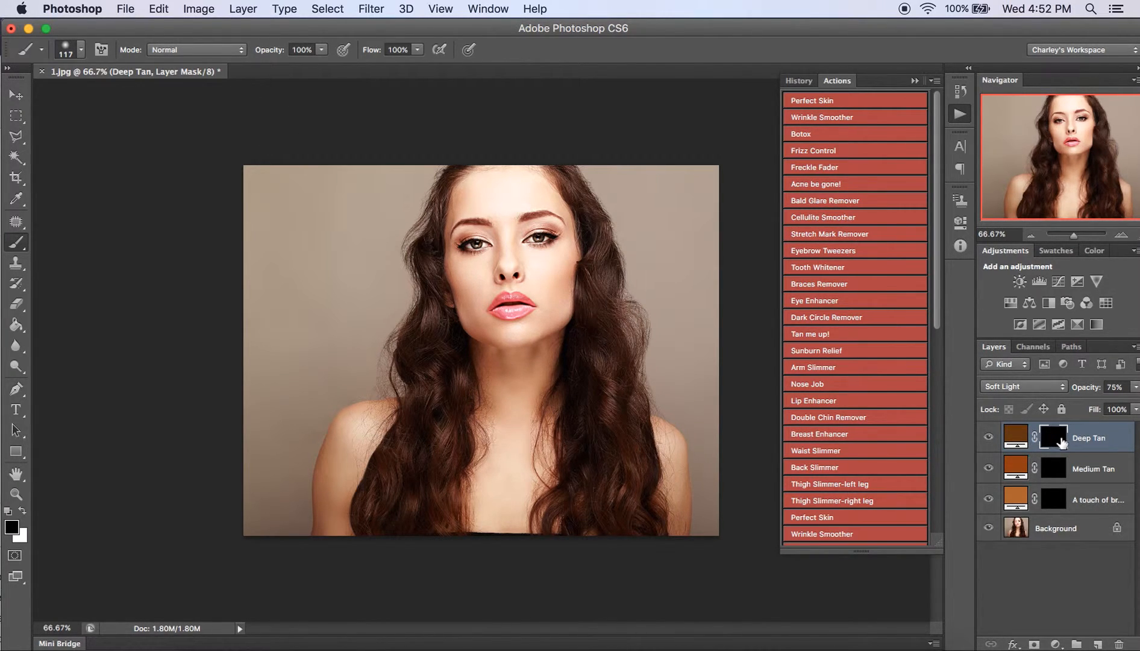
Try the Deep Tan layer by painting its mask white over the neck, chest and face, and erase it with black.
{"action": "left_click", "coordinate": [23, 511]}
{"action": "mouse_move", "coordinate": [505, 428]}
{"action": "left_mouse_down"}
{"action": "mouse_move", "coordinate": [494, 517]}
{"action": "mouse_move", "coordinate": [491, 465]}
{"action": "mouse_move", "coordinate": [511, 412]}
{"action": "mouse_move", "coordinate": [517, 507]}
{"action": "mouse_move", "coordinate": [527, 421]}
{"action": "mouse_move", "coordinate": [488, 372]}
{"action": "mouse_move", "coordinate": [542, 371]}
{"action": "mouse_move", "coordinate": [559, 292]}
{"action": "mouse_move", "coordinate": [549, 278]}
{"action": "mouse_move", "coordinate": [569, 334]}
{"action": "left_mouse_up"}
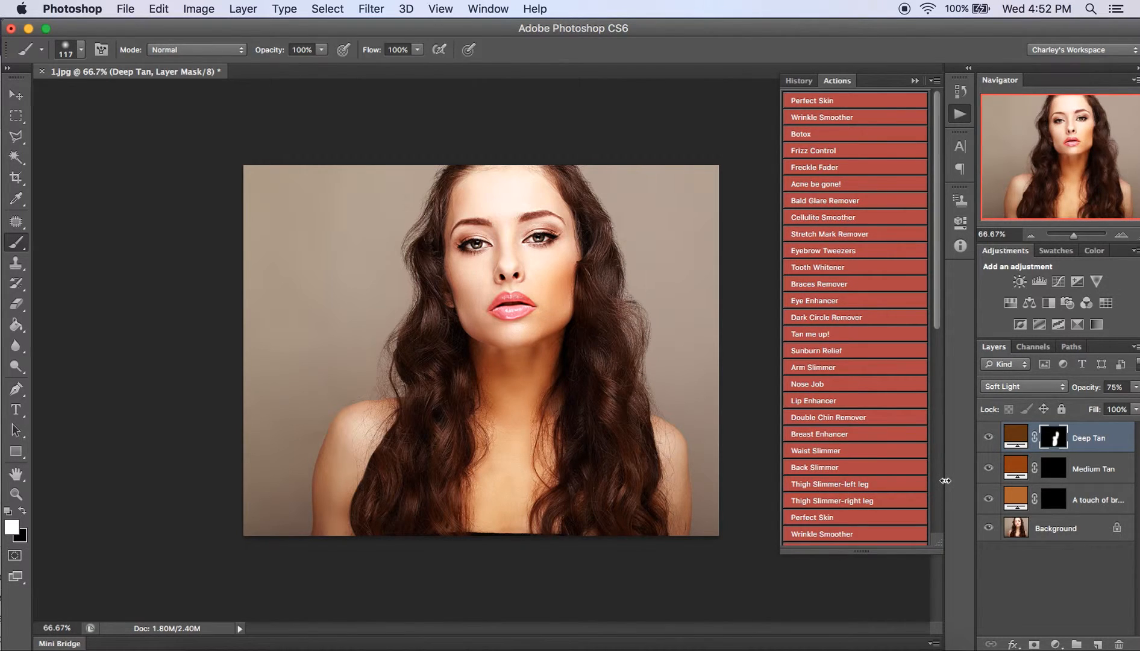
{"action": "left_click", "coordinate": [22, 511]}
{"action": "mouse_move", "coordinate": [489, 347]}
{"action": "left_mouse_down"}
{"action": "mouse_move", "coordinate": [489, 538]}
{"action": "mouse_move", "coordinate": [504, 415]}
{"action": "mouse_move", "coordinate": [522, 430]}
{"action": "mouse_move", "coordinate": [542, 378]}
{"action": "mouse_move", "coordinate": [547, 275]}
{"action": "mouse_move", "coordinate": [572, 279]}
{"action": "left_mouse_up"}
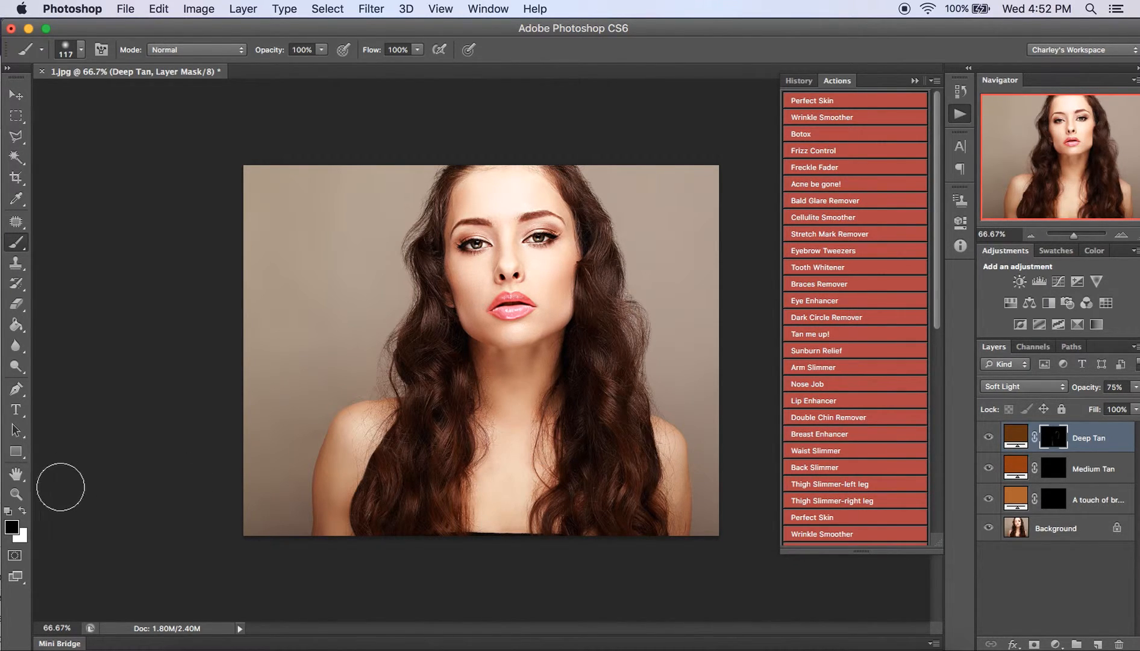
Try the Medium Tan layer by painting its mask white over the face, neck and chest, and erase it with black.
{"action": "left_click", "coordinate": [24, 512]}
{"action": "left_click", "coordinate": [1054, 469]}
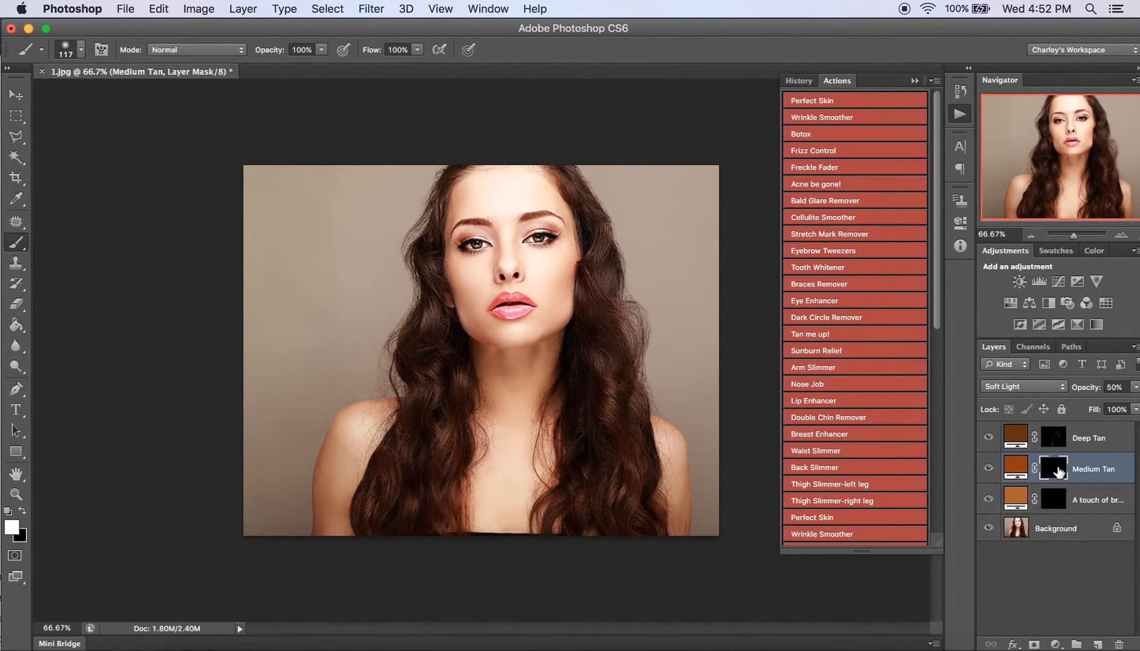
{"action": "mouse_move", "coordinate": [574, 387]}
{"action": "left_mouse_down"}
{"action": "mouse_move", "coordinate": [502, 381]}
{"action": "mouse_move", "coordinate": [502, 498]}
{"action": "mouse_move", "coordinate": [525, 368]}
{"action": "mouse_move", "coordinate": [526, 505]}
{"action": "mouse_move", "coordinate": [501, 420]}
{"action": "mouse_move", "coordinate": [500, 514]}
{"action": "mouse_move", "coordinate": [504, 370]}
{"action": "mouse_move", "coordinate": [476, 321]}
{"action": "mouse_move", "coordinate": [528, 341]}
{"action": "mouse_move", "coordinate": [557, 283]}
{"action": "mouse_move", "coordinate": [539, 274]}
{"action": "mouse_move", "coordinate": [561, 314]}
{"action": "mouse_move", "coordinate": [497, 328]}
{"action": "mouse_move", "coordinate": [458, 292]}
{"action": "left_mouse_up"}
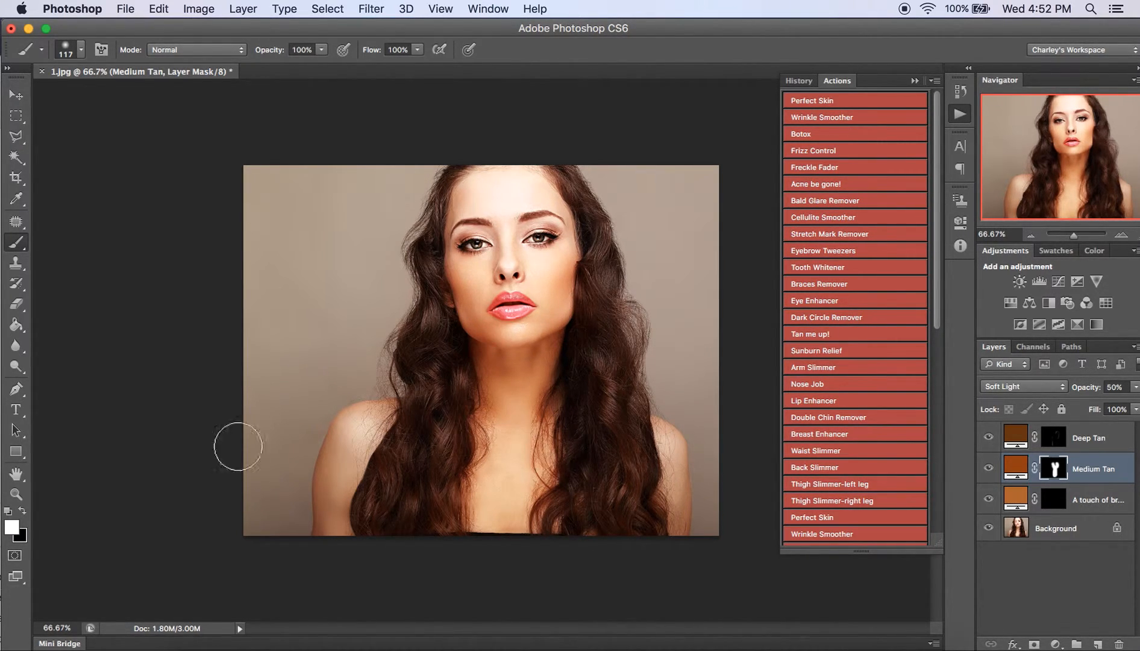
{"action": "left_click", "coordinate": [22, 513]}
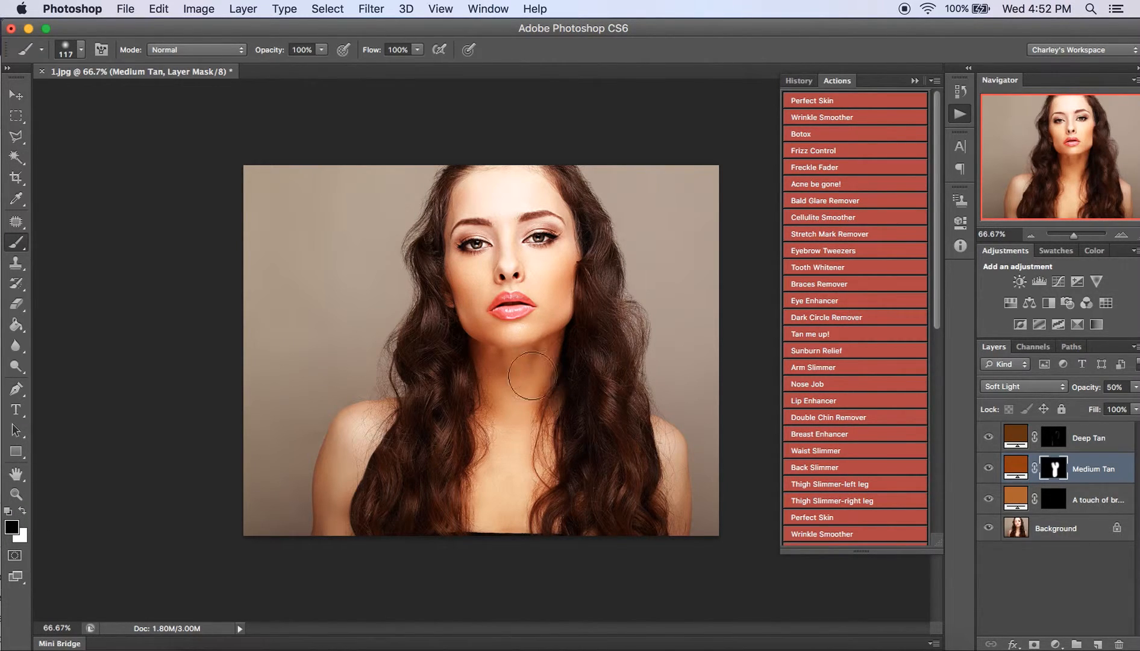
{"action": "mouse_move", "coordinate": [504, 308]}
{"action": "left_mouse_down"}
{"action": "mouse_move", "coordinate": [541, 251]}
{"action": "mouse_move", "coordinate": [572, 237]}
{"action": "mouse_move", "coordinate": [490, 247]}
{"action": "mouse_move", "coordinate": [511, 440]}
{"action": "left_mouse_up"}
{"action": "left_click", "coordinate": [988, 469]}
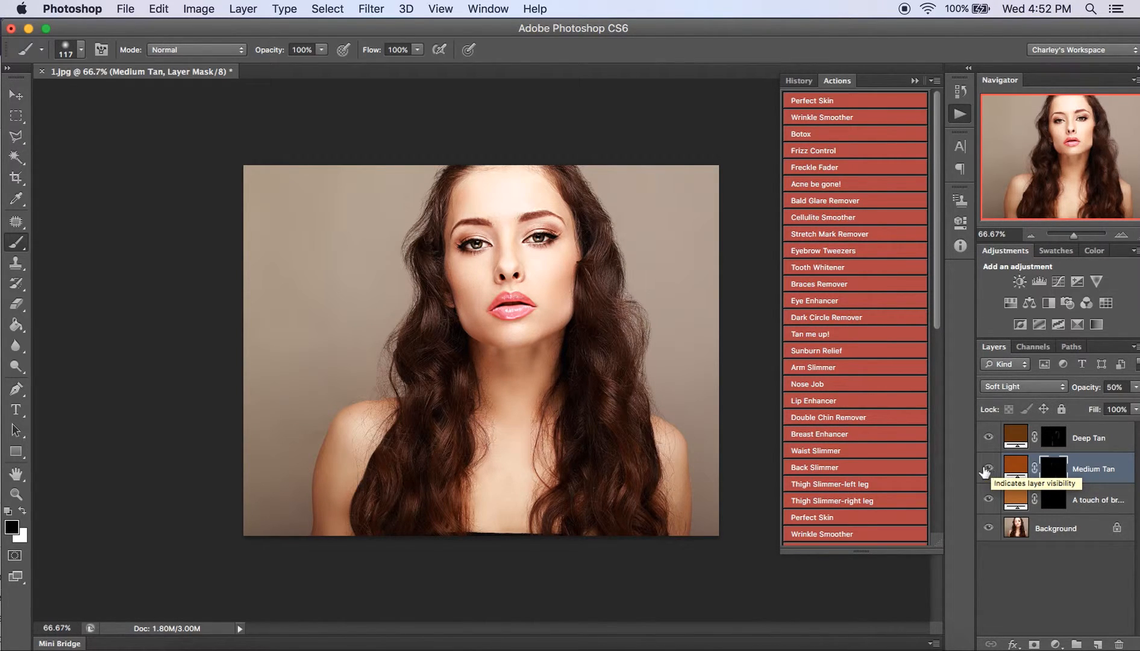
Paint the bronzer layer's mask white over the skin, clean up the spill with black, and compare before and after.
{"action": "left_click", "coordinate": [1016, 500]}
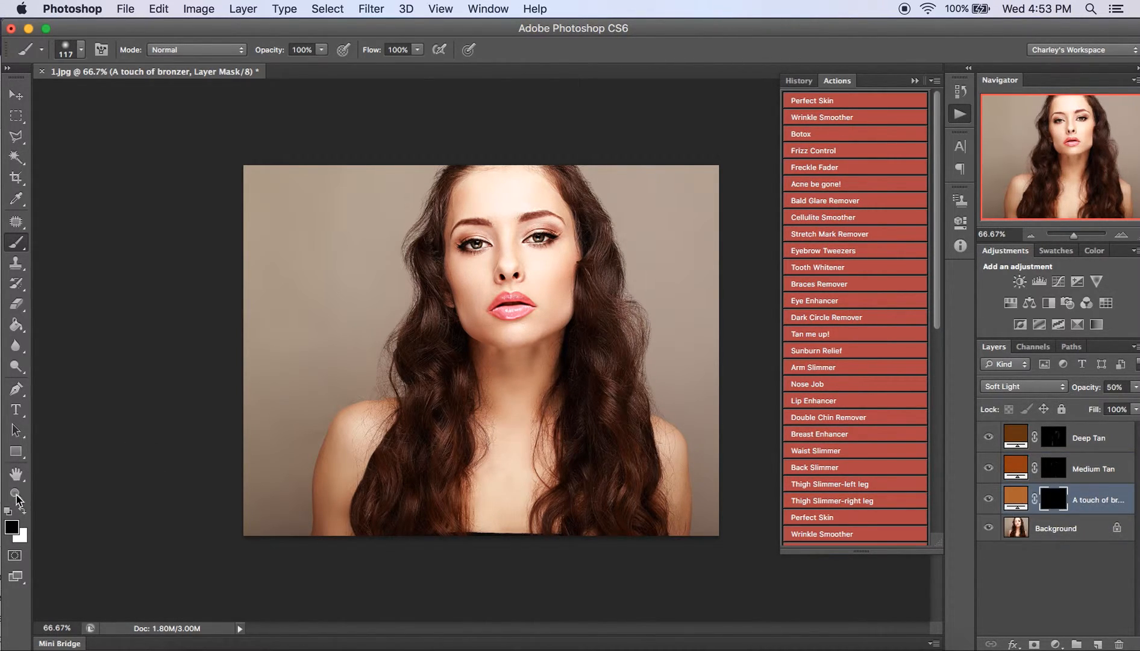
{"action": "left_click", "coordinate": [24, 512]}
{"action": "mouse_move", "coordinate": [490, 496]}
{"action": "left_mouse_down"}
{"action": "mouse_move", "coordinate": [537, 380]}
{"action": "mouse_move", "coordinate": [551, 333]}
{"action": "mouse_move", "coordinate": [542, 275]}
{"action": "mouse_move", "coordinate": [556, 266]}
{"action": "mouse_move", "coordinate": [530, 338]}
{"action": "mouse_move", "coordinate": [470, 316]}
{"action": "mouse_move", "coordinate": [473, 268]}
{"action": "mouse_move", "coordinate": [500, 247]}
{"action": "mouse_move", "coordinate": [489, 199]}
{"action": "mouse_move", "coordinate": [553, 194]}
{"action": "mouse_move", "coordinate": [551, 272]}
{"action": "mouse_move", "coordinate": [550, 211]}
{"action": "mouse_move", "coordinate": [501, 196]}
{"action": "mouse_move", "coordinate": [333, 483]}
{"action": "mouse_move", "coordinate": [374, 428]}
{"action": "mouse_move", "coordinate": [662, 449]}
{"action": "mouse_move", "coordinate": [675, 535]}
{"action": "left_mouse_up"}
{"action": "left_click", "coordinate": [22, 511]}
{"action": "mouse_move", "coordinate": [406, 410]}
{"action": "left_mouse_down"}
{"action": "mouse_move", "coordinate": [377, 508]}
{"action": "mouse_move", "coordinate": [386, 540]}
{"action": "mouse_move", "coordinate": [651, 452]}
{"action": "mouse_move", "coordinate": [612, 399]}
{"action": "mouse_move", "coordinate": [645, 564]}
{"action": "mouse_move", "coordinate": [607, 366]}
{"action": "mouse_move", "coordinate": [597, 221]}
{"action": "mouse_move", "coordinate": [553, 155]}
{"action": "mouse_move", "coordinate": [565, 163]}
{"action": "mouse_move", "coordinate": [450, 162]}
{"action": "mouse_move", "coordinate": [416, 219]}
{"action": "mouse_move", "coordinate": [415, 374]}
{"action": "mouse_move", "coordinate": [312, 379]}
{"action": "left_mouse_up"}
{"action": "left_click", "coordinate": [989, 500]}
{"action": "left_click", "coordinate": [989, 500]}
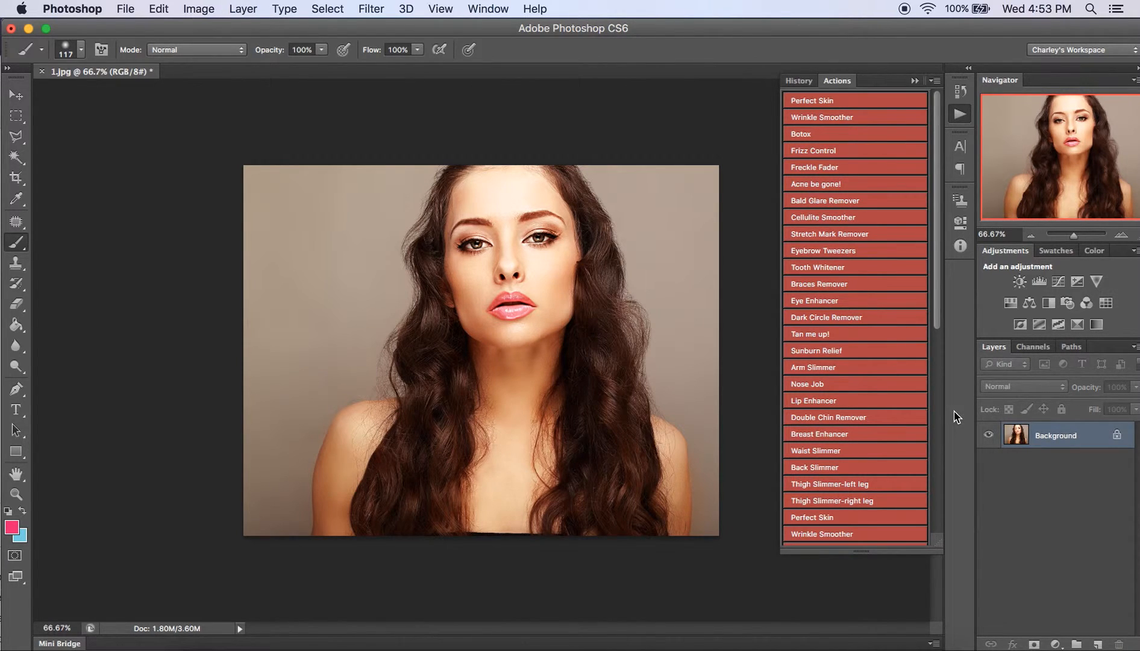
Run the Perfect Skin action and paint over the facial skin on the Smooth it mask with a soft 49 px white brush.
{"action": "left_click", "coordinate": [801, 101]}
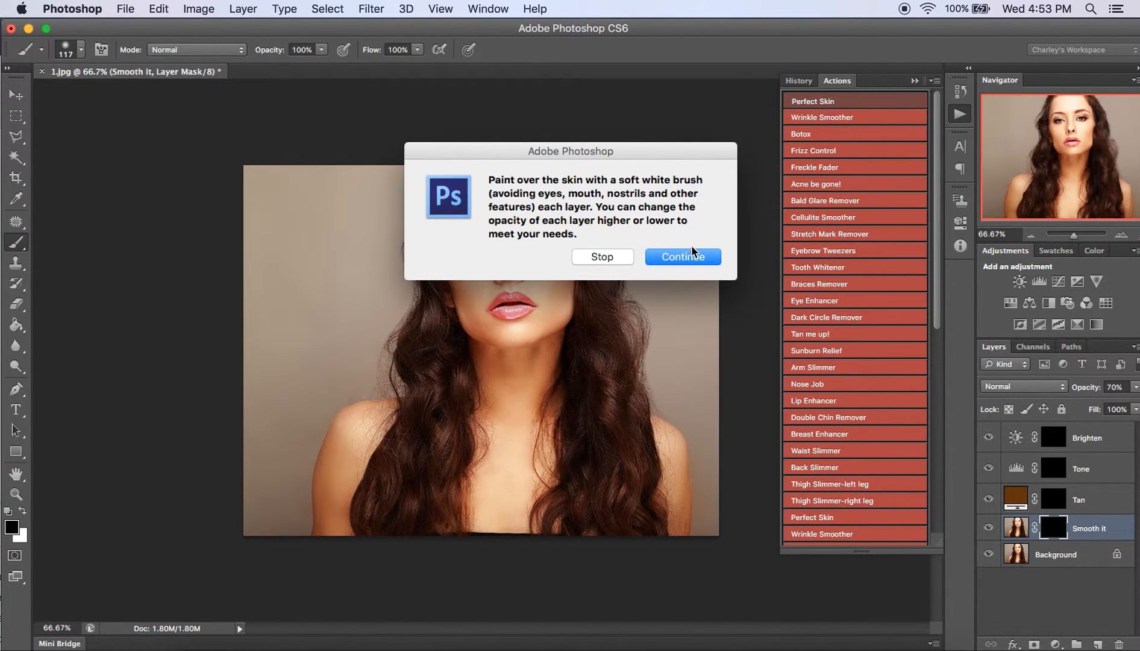
{"action": "left_click", "coordinate": [705, 257]}
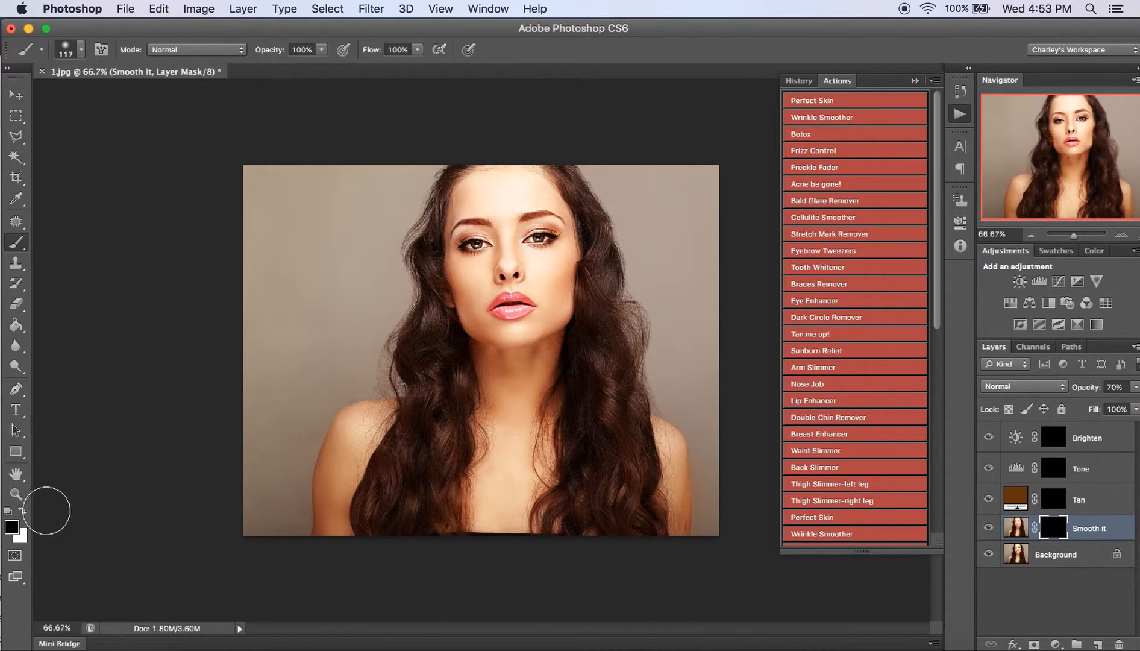
{"action": "left_click", "coordinate": [23, 511]}
{"action": "left_click", "coordinate": [80, 50]}
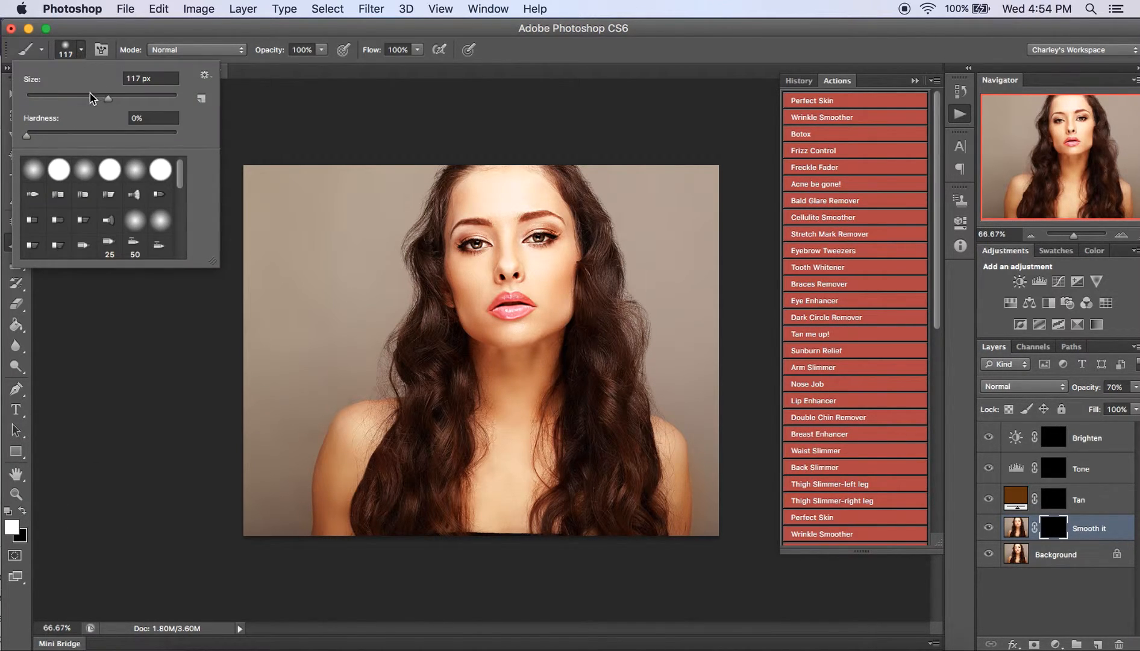
{"action": "left_click_drag", "start_coordinate": [93, 99], "coordinate": [73, 98]}
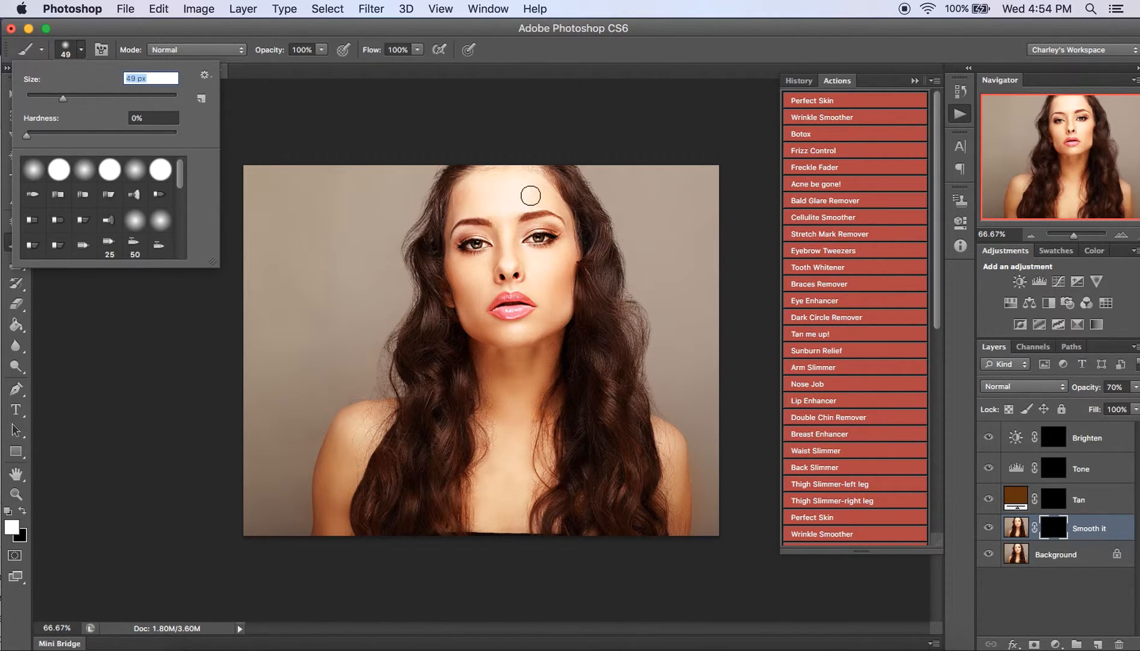
{"action": "left_click", "coordinate": [462, 206]}
{"action": "mouse_move", "coordinate": [463, 206]}
{"action": "left_mouse_down"}
{"action": "mouse_move", "coordinate": [469, 205]}
{"action": "mouse_move", "coordinate": [489, 205]}
{"action": "mouse_move", "coordinate": [508, 230]}
{"action": "mouse_move", "coordinate": [514, 195]}
{"action": "mouse_move", "coordinate": [511, 211]}
{"action": "mouse_move", "coordinate": [524, 197]}
{"action": "mouse_move", "coordinate": [554, 202]}
{"action": "mouse_move", "coordinate": [514, 182]}
{"action": "mouse_move", "coordinate": [484, 184]}
{"action": "mouse_move", "coordinate": [517, 183]}
{"action": "mouse_move", "coordinate": [504, 191]}
{"action": "mouse_move", "coordinate": [533, 196]}
{"action": "mouse_move", "coordinate": [533, 262]}
{"action": "mouse_move", "coordinate": [564, 254]}
{"action": "mouse_move", "coordinate": [536, 273]}
{"action": "mouse_move", "coordinate": [551, 297]}
{"action": "mouse_move", "coordinate": [551, 268]}
{"action": "mouse_move", "coordinate": [558, 310]}
{"action": "mouse_move", "coordinate": [565, 251]}
{"action": "mouse_move", "coordinate": [557, 309]}
{"action": "mouse_move", "coordinate": [539, 325]}
{"action": "mouse_move", "coordinate": [486, 332]}
{"action": "mouse_move", "coordinate": [465, 303]}
{"action": "mouse_move", "coordinate": [509, 264]}
{"action": "mouse_move", "coordinate": [501, 204]}
{"action": "mouse_move", "coordinate": [527, 193]}
{"action": "mouse_move", "coordinate": [530, 180]}
{"action": "mouse_move", "coordinate": [503, 175]}
{"action": "mouse_move", "coordinate": [480, 185]}
{"action": "mouse_move", "coordinate": [496, 167]}
{"action": "left_mouse_up"}
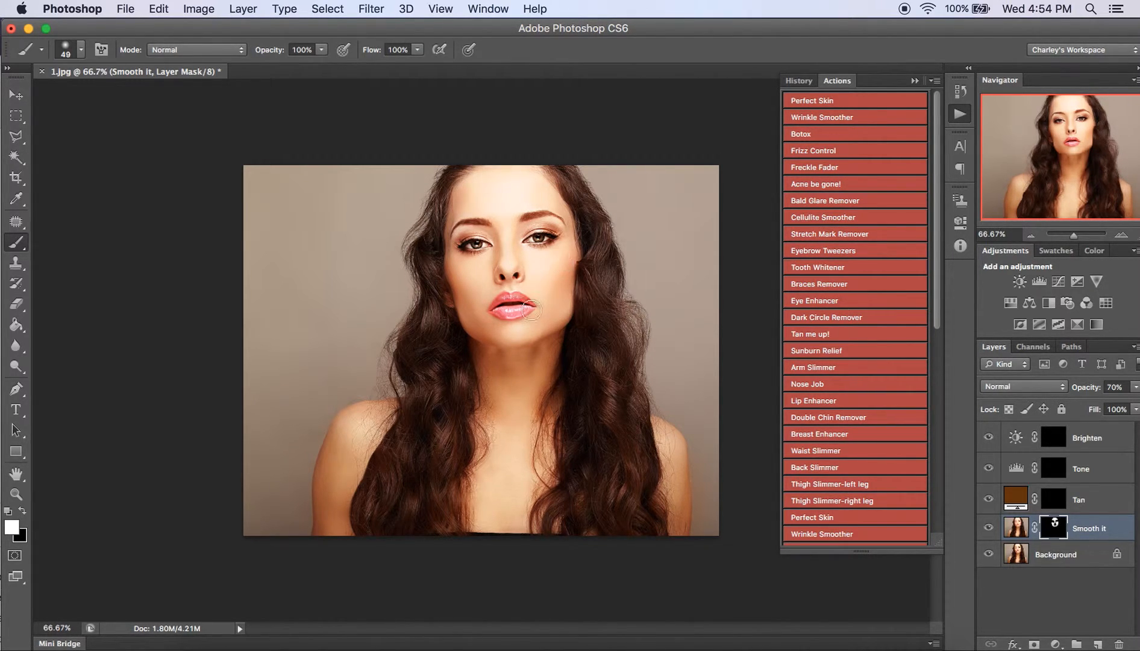
Lower the Smooth it layer's opacity to 42% and check the softened skin effect.
{"action": "left_click", "coordinate": [1120, 387]}
{"action": "left_click", "coordinate": [1137, 390]}
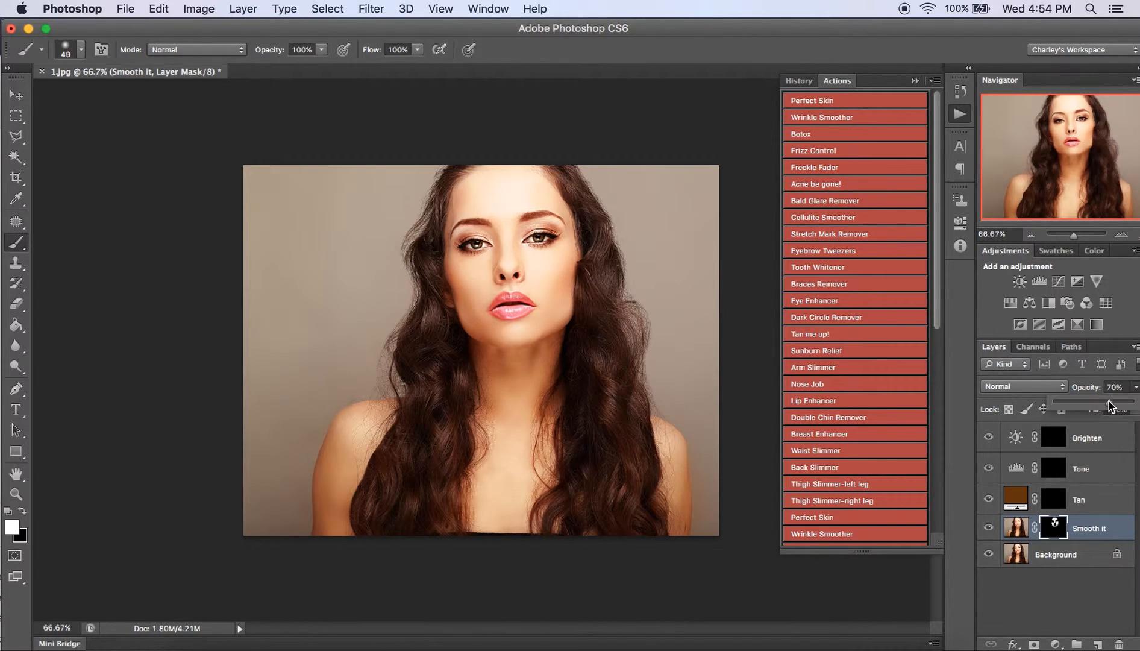
{"action": "left_click_drag", "start_coordinate": [1110, 405], "coordinate": [1098, 407]}
{"action": "mouse_move", "coordinate": [1089, 408]}
{"action": "left_mouse_down"}
{"action": "mouse_move", "coordinate": [1133, 404]}
{"action": "mouse_move", "coordinate": [1091, 409]}
{"action": "left_mouse_up"}
{"action": "left_click", "coordinate": [989, 537]}
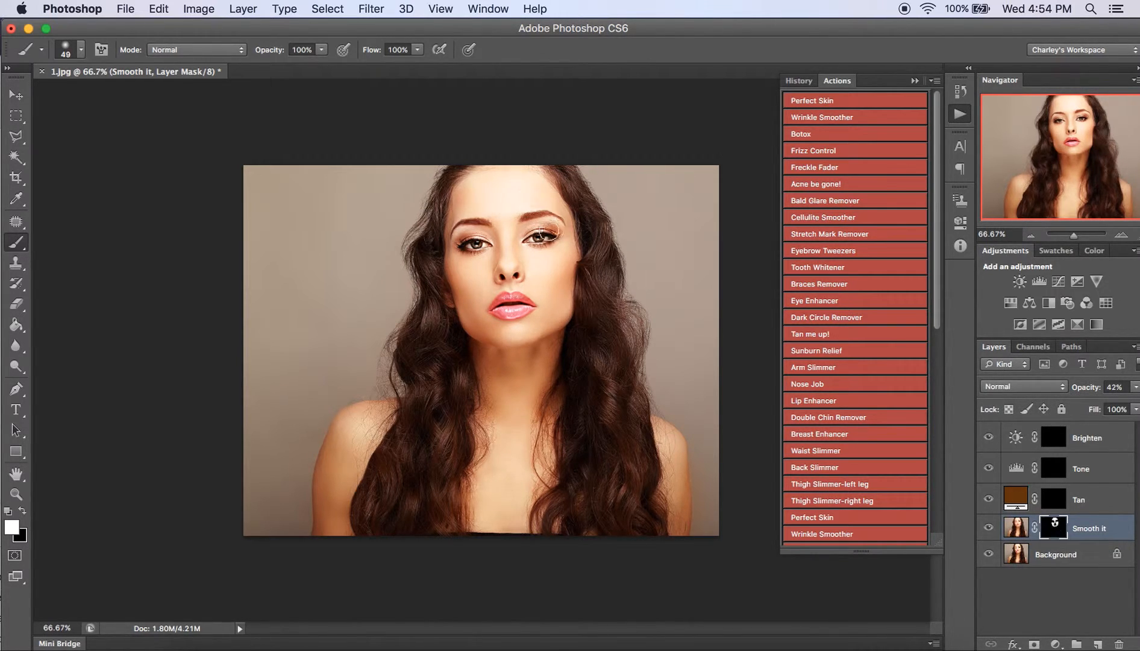
Paint black on the Smooth it mask over the eyes and eyebrows to restore their detail, and compare before and after.
{"action": "left_click", "coordinate": [23, 511]}
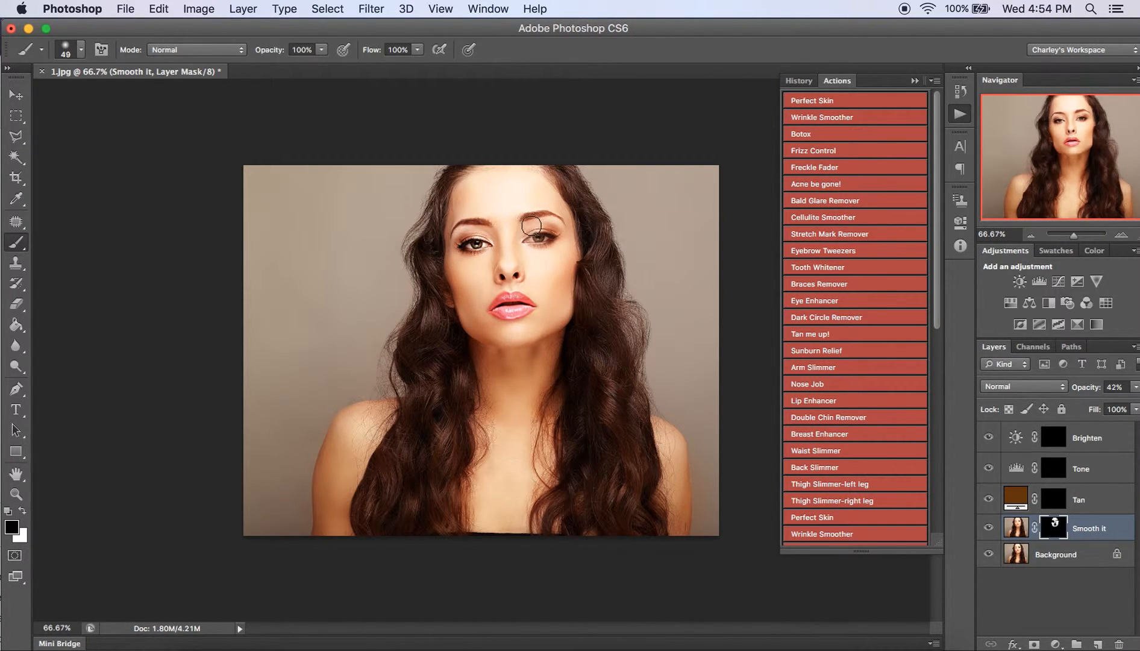
{"action": "mouse_move", "coordinate": [533, 240]}
{"action": "left_mouse_down"}
{"action": "mouse_move", "coordinate": [549, 235]}
{"action": "mouse_move", "coordinate": [469, 242]}
{"action": "mouse_move", "coordinate": [482, 231]}
{"action": "left_mouse_up"}
{"action": "mouse_move", "coordinate": [550, 219]}
{"action": "left_mouse_down"}
{"action": "mouse_move", "coordinate": [530, 223]}
{"action": "mouse_move", "coordinate": [545, 223]}
{"action": "left_mouse_up"}
{"action": "left_click", "coordinate": [989, 528]}
{"action": "left_click", "coordinate": [989, 528]}
Paint the Tan layer's mask white over the face, neck and chest with a soft 97 px brush.
{"action": "left_click", "coordinate": [1055, 499]}
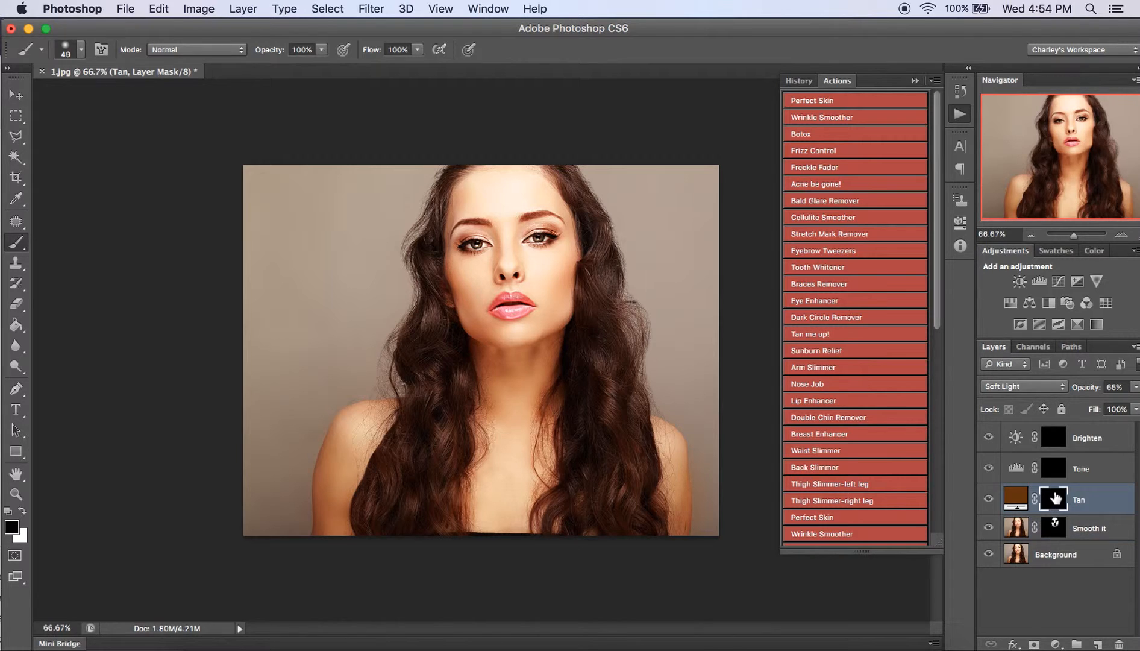
{"action": "left_click", "coordinate": [23, 511]}
{"action": "left_click", "coordinate": [81, 49]}
{"action": "left_click_drag", "start_coordinate": [90, 95], "coordinate": [99, 98]}
{"action": "left_click", "coordinate": [535, 269]}
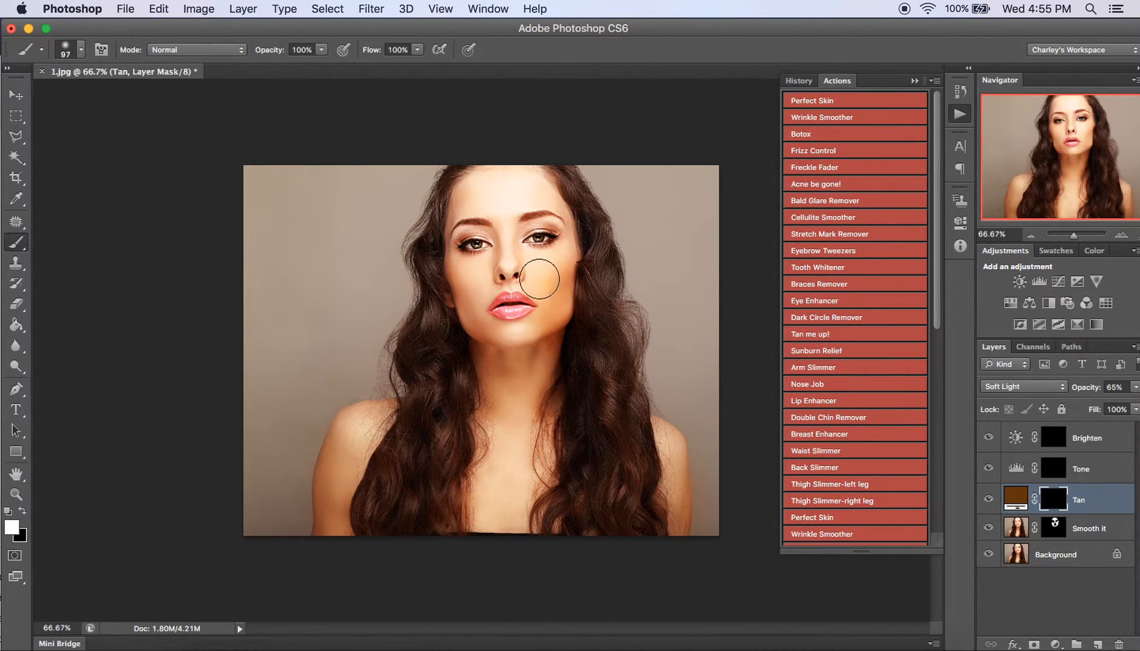
{"action": "mouse_move", "coordinate": [492, 372]}
{"action": "left_mouse_down"}
{"action": "mouse_move", "coordinate": [509, 481]}
{"action": "mouse_move", "coordinate": [500, 478]}
{"action": "mouse_move", "coordinate": [534, 459]}
{"action": "left_mouse_up"}
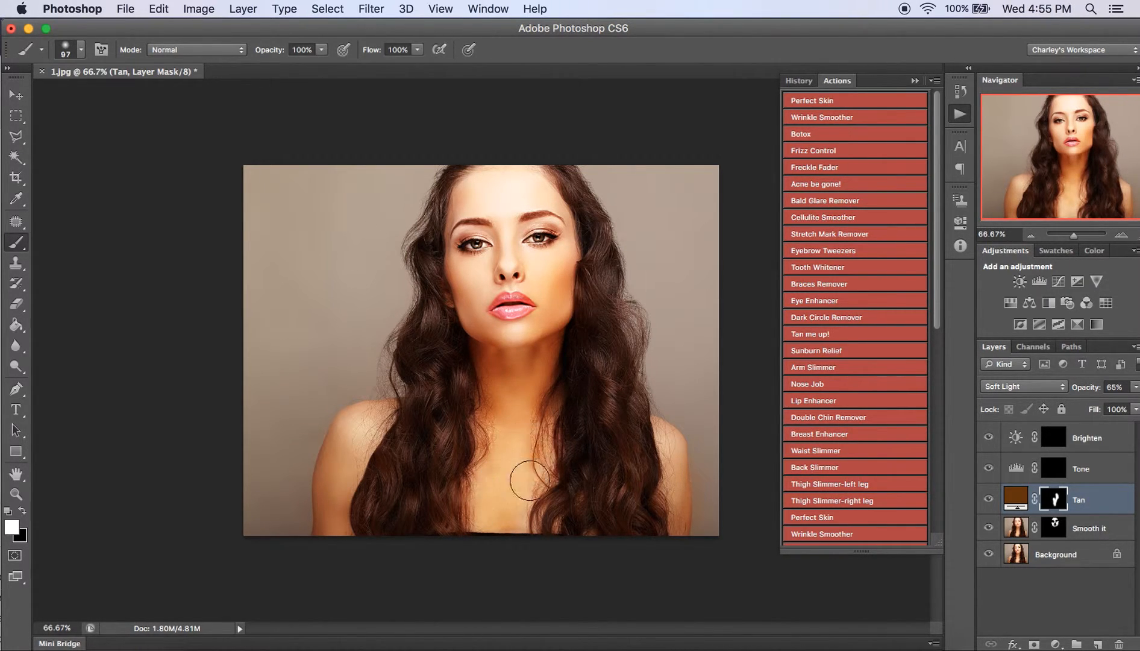
{"action": "mouse_move", "coordinate": [503, 396]}
{"action": "left_mouse_down"}
{"action": "mouse_move", "coordinate": [471, 289]}
{"action": "mouse_move", "coordinate": [500, 270]}
{"action": "mouse_move", "coordinate": [553, 277]}
{"action": "mouse_move", "coordinate": [511, 248]}
{"action": "mouse_move", "coordinate": [500, 205]}
{"action": "mouse_move", "coordinate": [479, 205]}
{"action": "mouse_move", "coordinate": [537, 193]}
{"action": "mouse_move", "coordinate": [568, 286]}
{"action": "mouse_move", "coordinate": [535, 179]}
{"action": "mouse_move", "coordinate": [462, 201]}
{"action": "mouse_move", "coordinate": [478, 344]}
{"action": "left_mouse_up"}
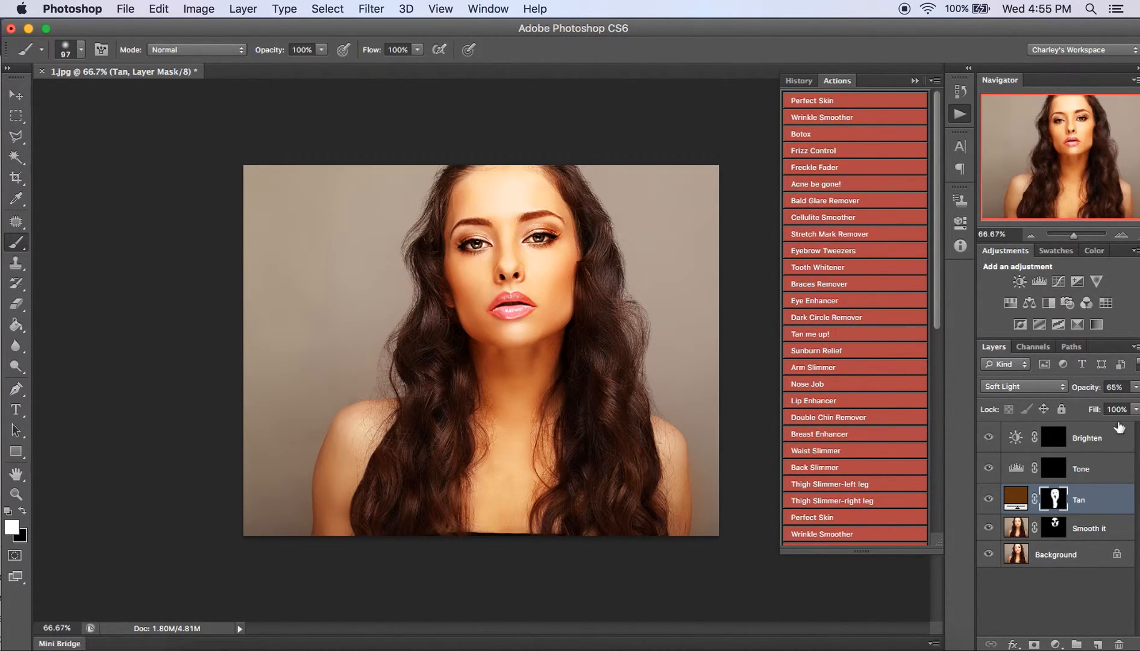
Reduce the Tan layer's opacity to 40%, compare the image with and without it, and leave the layer hidden.
{"action": "left_click", "coordinate": [1136, 388]}
{"action": "left_click_drag", "start_coordinate": [1110, 407], "coordinate": [1088, 409]}
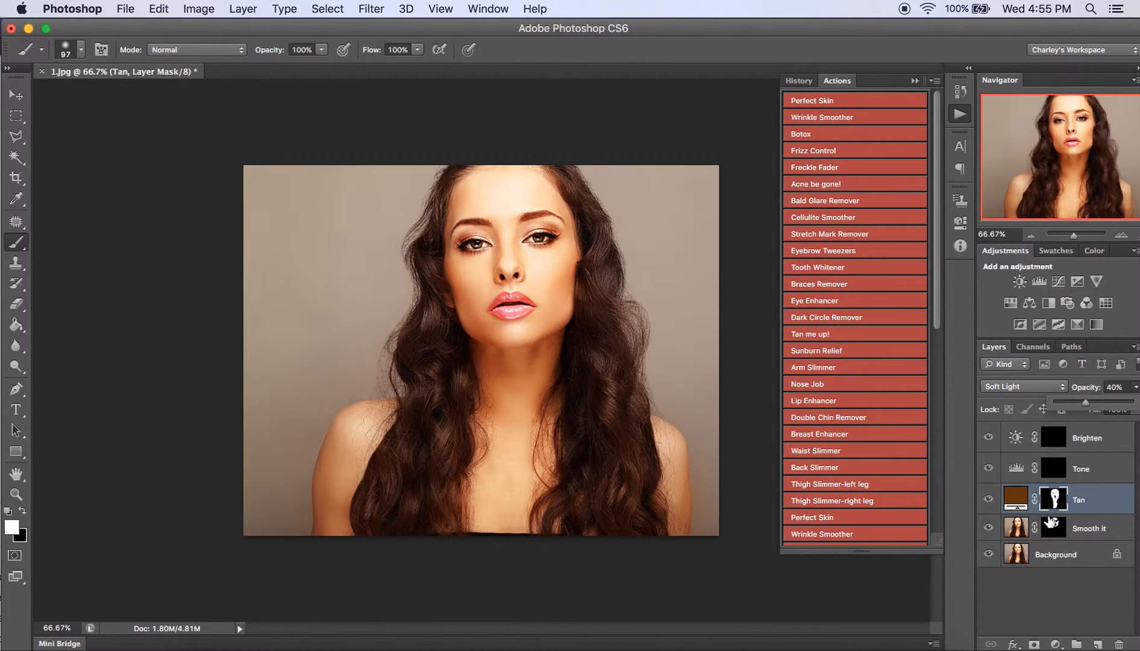
{"action": "left_click", "coordinate": [988, 499]}
{"action": "left_click", "coordinate": [989, 499]}
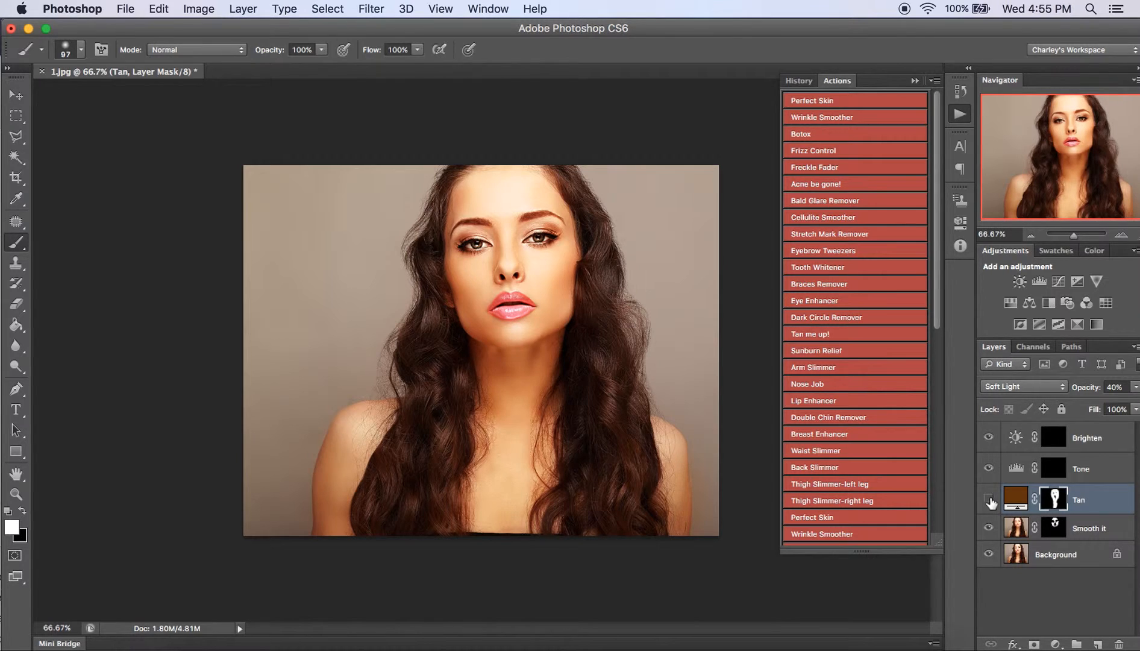
{"action": "left_click", "coordinate": [988, 499]}
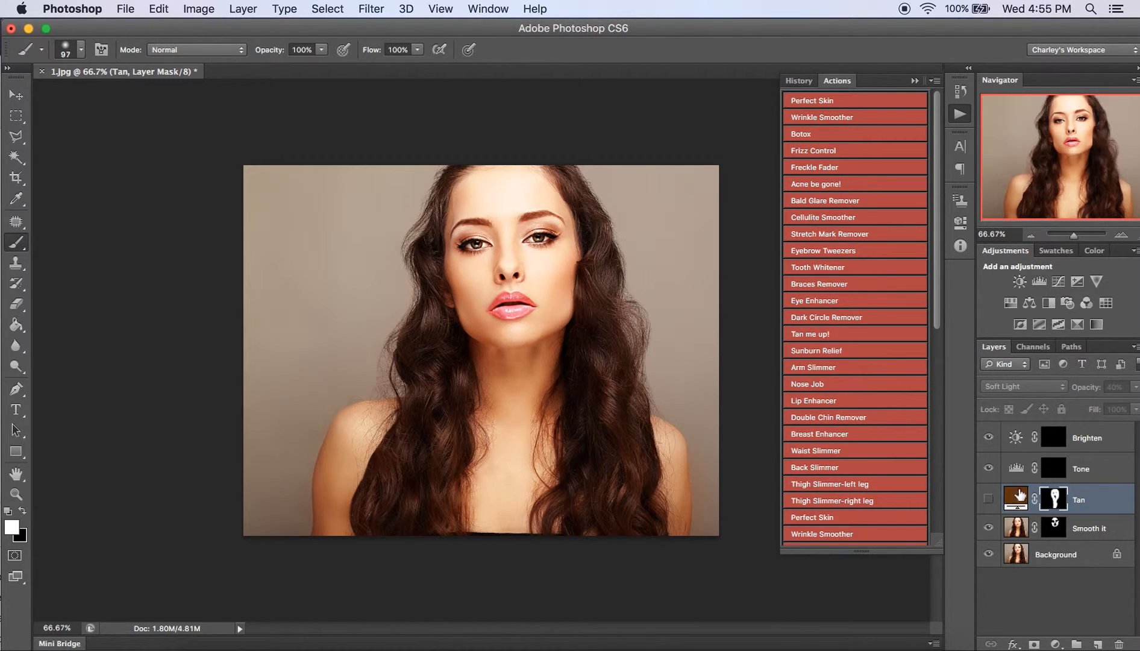
Paint the Tone layer's mask white over the neck, chest and shoulders with a soft 151 px brush.
{"action": "left_click", "coordinate": [1096, 473]}
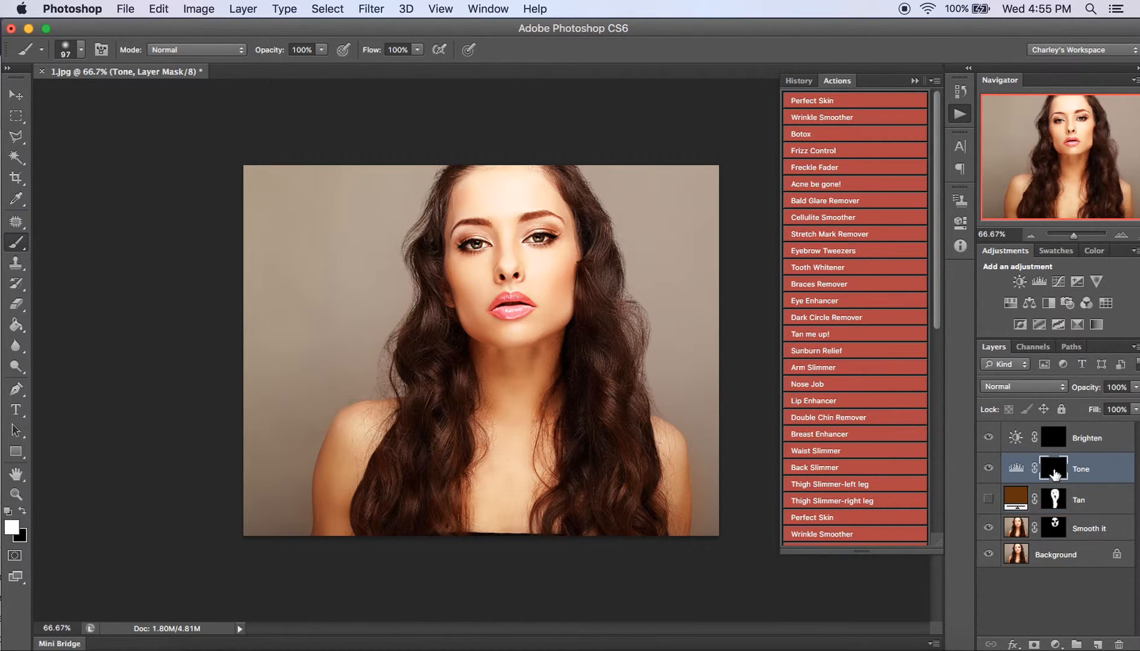
{"action": "left_click", "coordinate": [82, 50]}
{"action": "left_click", "coordinate": [122, 99]}
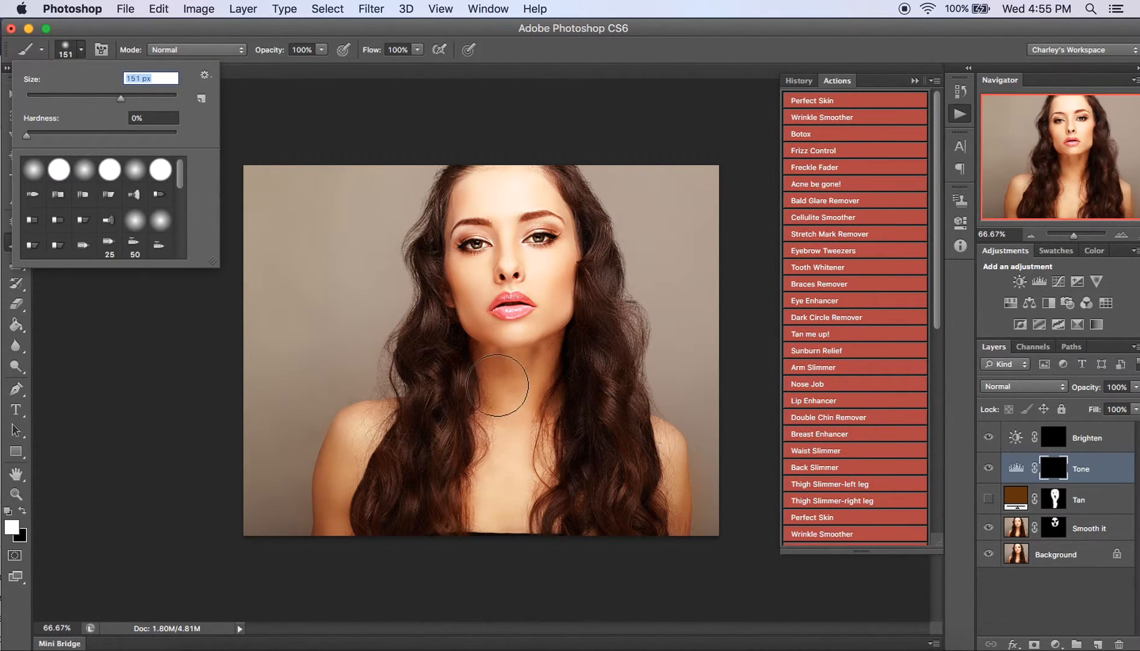
{"action": "key", "text": "Return"}
{"action": "mouse_move", "coordinate": [512, 458]}
{"action": "left_mouse_down"}
{"action": "mouse_move", "coordinate": [554, 302]}
{"action": "mouse_move", "coordinate": [539, 273]}
{"action": "mouse_move", "coordinate": [516, 272]}
{"action": "mouse_move", "coordinate": [488, 298]}
{"action": "mouse_move", "coordinate": [526, 320]}
{"action": "mouse_move", "coordinate": [477, 294]}
{"action": "mouse_move", "coordinate": [505, 251]}
{"action": "mouse_move", "coordinate": [489, 195]}
{"action": "mouse_move", "coordinate": [531, 193]}
{"action": "mouse_move", "coordinate": [481, 193]}
{"action": "mouse_move", "coordinate": [518, 193]}
{"action": "mouse_move", "coordinate": [539, 331]}
{"action": "left_mouse_up"}
{"action": "mouse_move", "coordinate": [412, 406]}
{"action": "left_mouse_down"}
{"action": "mouse_move", "coordinate": [343, 458]}
{"action": "mouse_move", "coordinate": [345, 538]}
{"action": "mouse_move", "coordinate": [584, 502]}
{"action": "mouse_move", "coordinate": [656, 449]}
{"action": "mouse_move", "coordinate": [672, 505]}
{"action": "mouse_move", "coordinate": [662, 547]}
{"action": "left_mouse_up"}
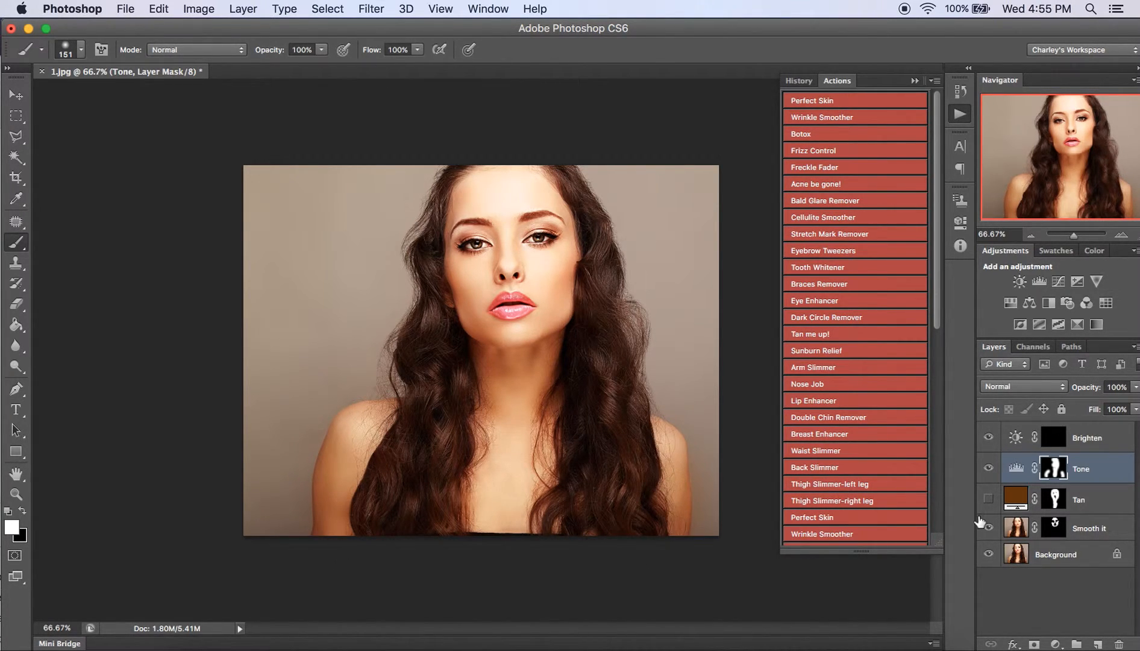
Compare the portrait with and without the Tone layer by switching its visibility off and on.
{"action": "left_click", "coordinate": [990, 468]}
{"action": "left_click", "coordinate": [989, 468]}
{"action": "left_click", "coordinate": [989, 469]}
{"action": "left_click", "coordinate": [989, 468]}
{"action": "left_click", "coordinate": [989, 468]}
{"action": "left_click", "coordinate": [989, 468]}
Paint the Brighten layer's mask white over the neck below the chin and raise the layer's opacity to 100%.
{"action": "left_click", "coordinate": [1084, 444]}
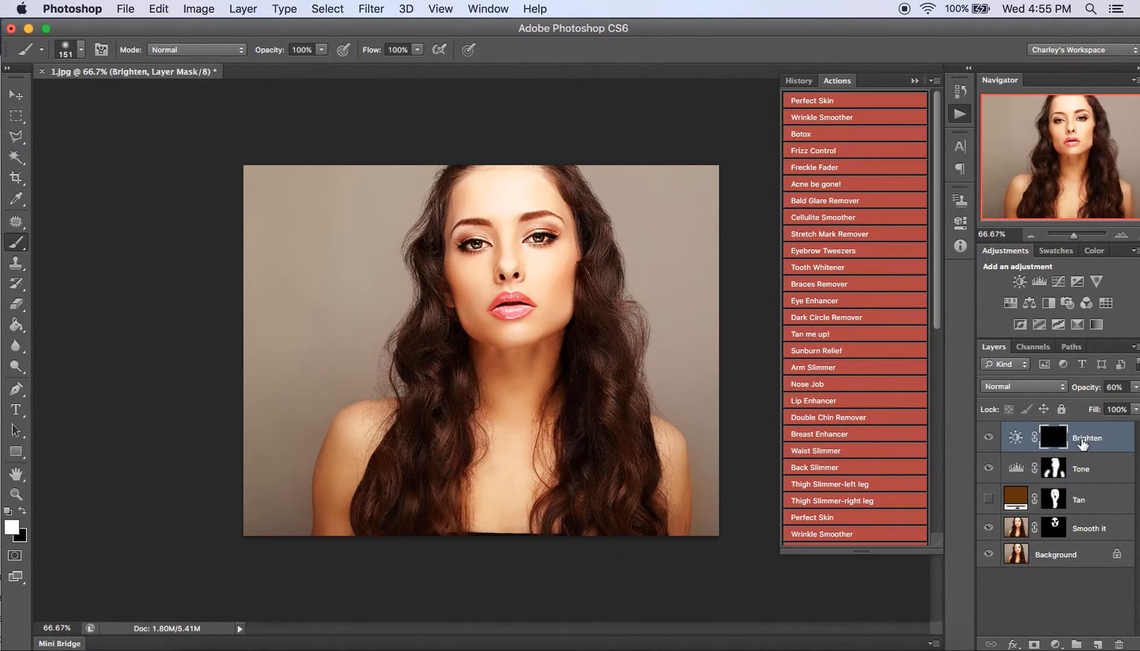
{"action": "left_click", "coordinate": [499, 371]}
{"action": "mouse_move", "coordinate": [541, 363]}
{"action": "left_mouse_down"}
{"action": "mouse_move", "coordinate": [555, 343]}
{"action": "mouse_move", "coordinate": [541, 394]}
{"action": "mouse_move", "coordinate": [481, 375]}
{"action": "mouse_move", "coordinate": [508, 369]}
{"action": "left_mouse_up"}
{"action": "left_click", "coordinate": [1136, 388]}
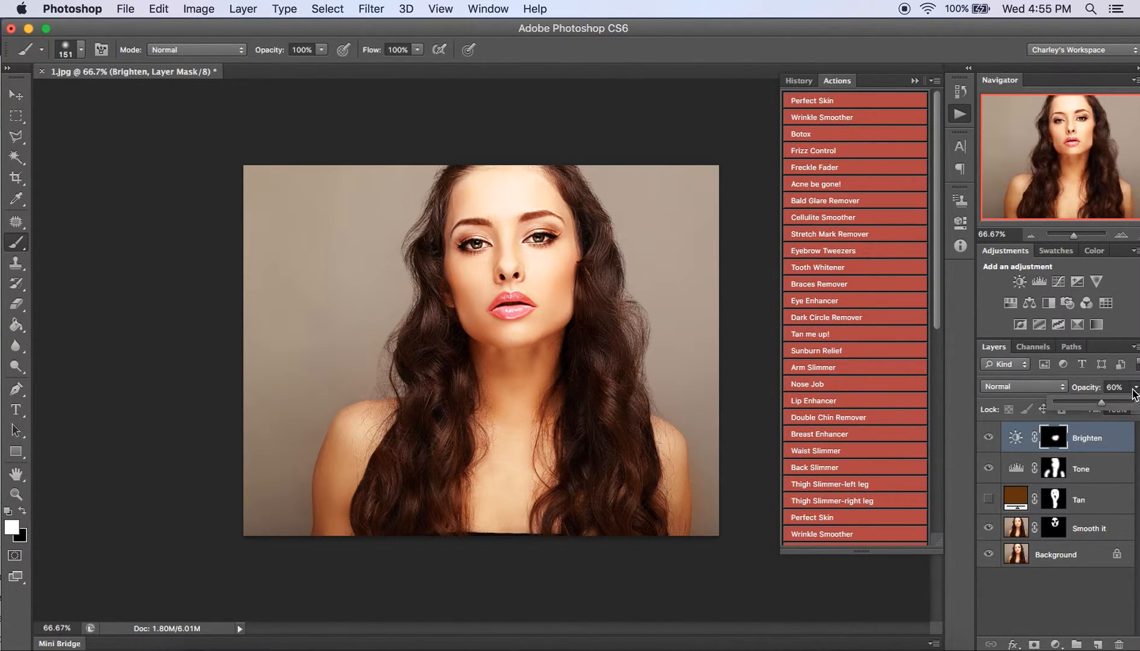
{"action": "left_click_drag", "start_coordinate": [1105, 406], "coordinate": [1139, 406]}
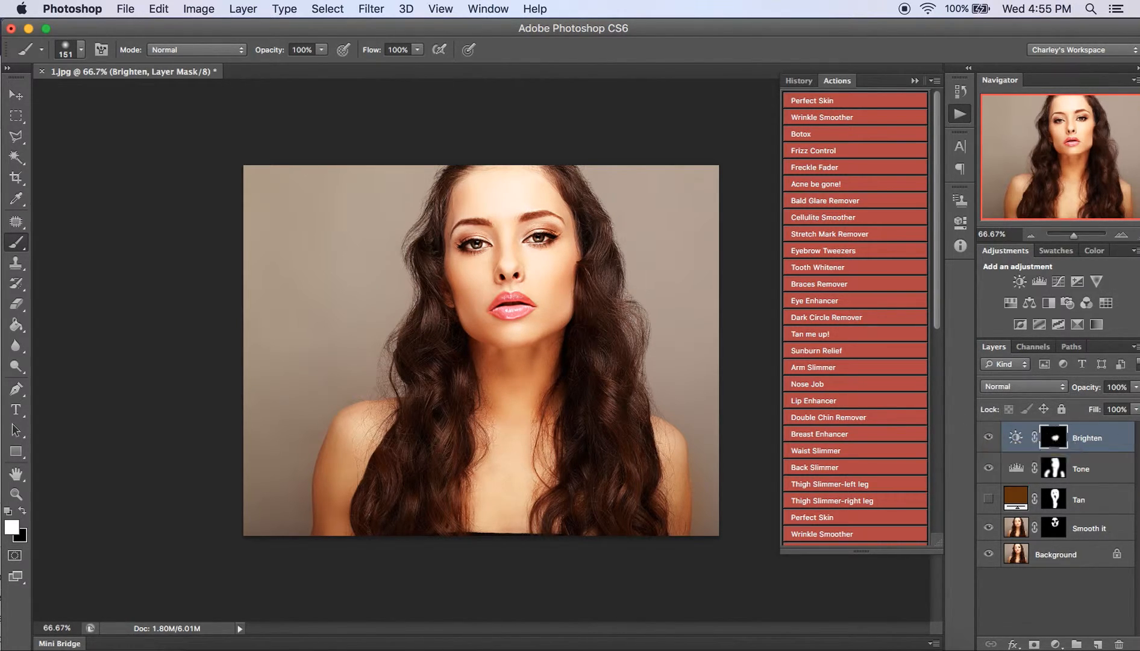
Try a duplicate of the Brighten layer to strengthen the effect, compare with and without it, and delete the copy.
{"action": "key", "text": "super+2"}
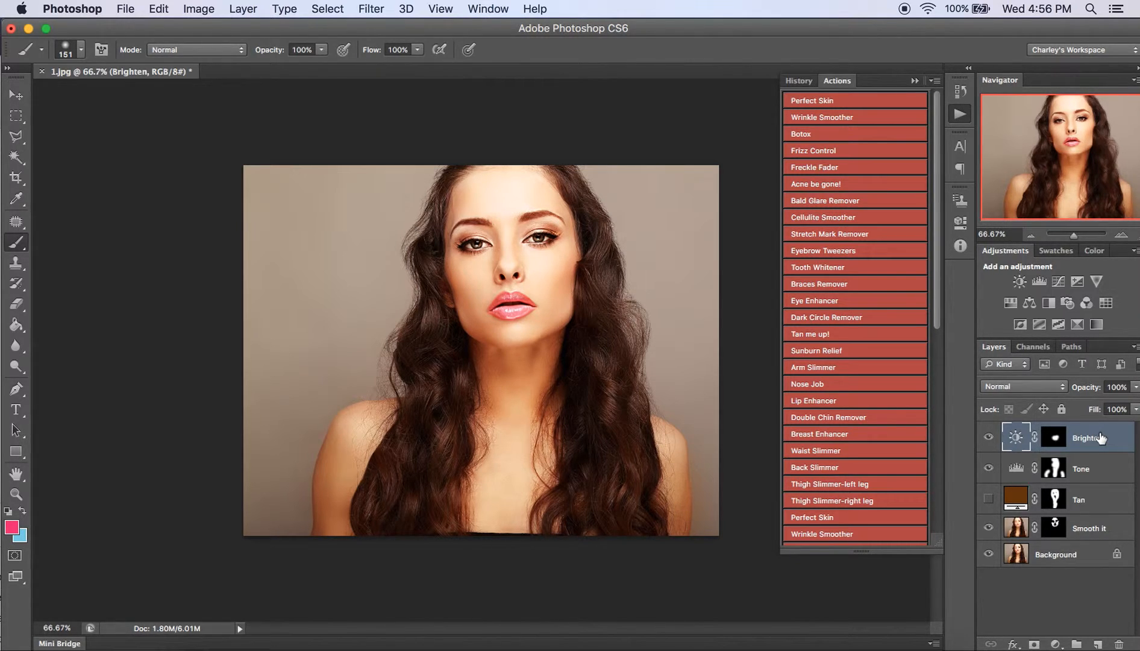
{"action": "key", "text": "super+j"}
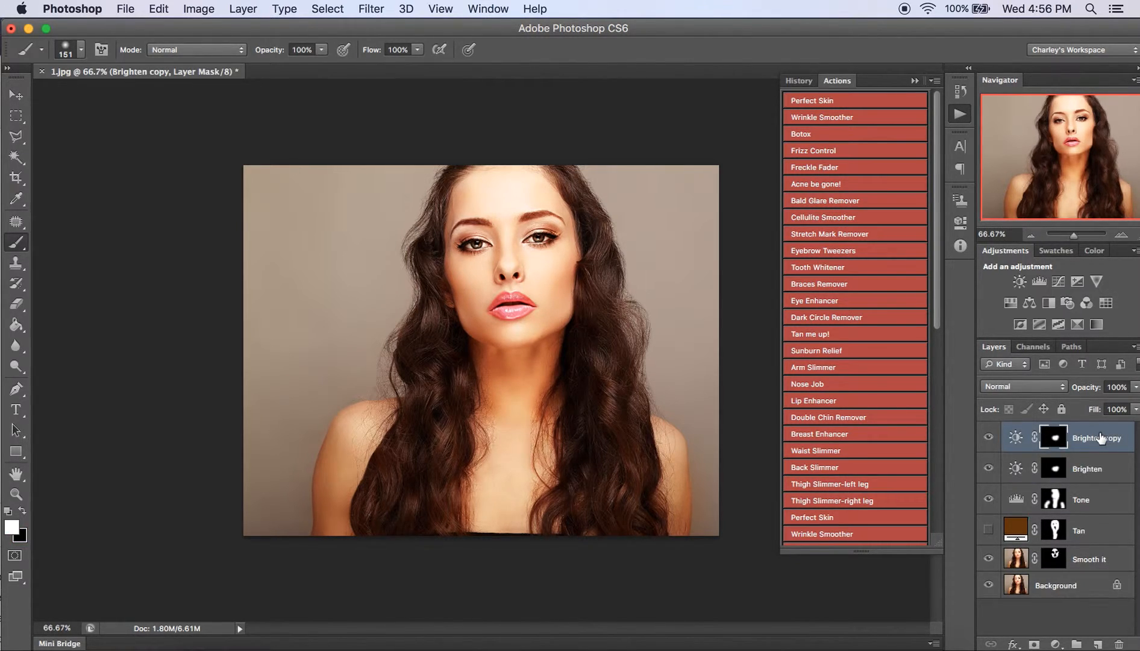
{"action": "left_click", "coordinate": [988, 441]}
{"action": "left_click", "coordinate": [989, 438]}
{"action": "left_click", "coordinate": [988, 438]}
{"action": "key", "text": "Delete"}
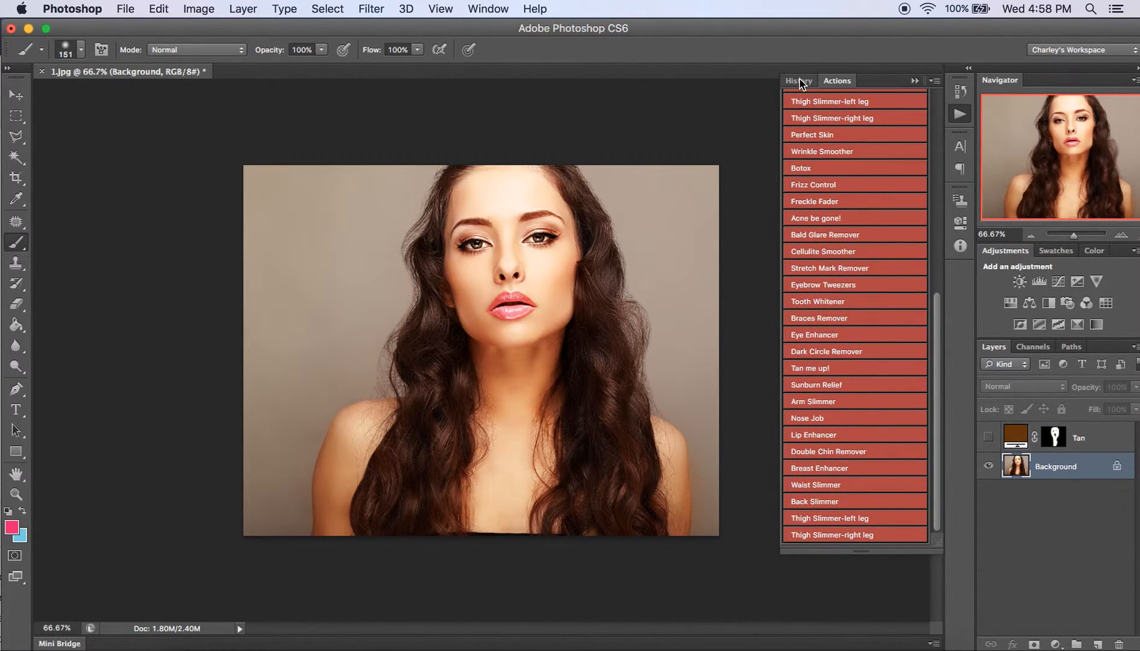
Take a history snapshot of the merged retouch and compare it repeatedly with the original 1.jpg state.
{"action": "left_click", "coordinate": [799, 81]}
{"action": "left_click", "coordinate": [893, 541]}
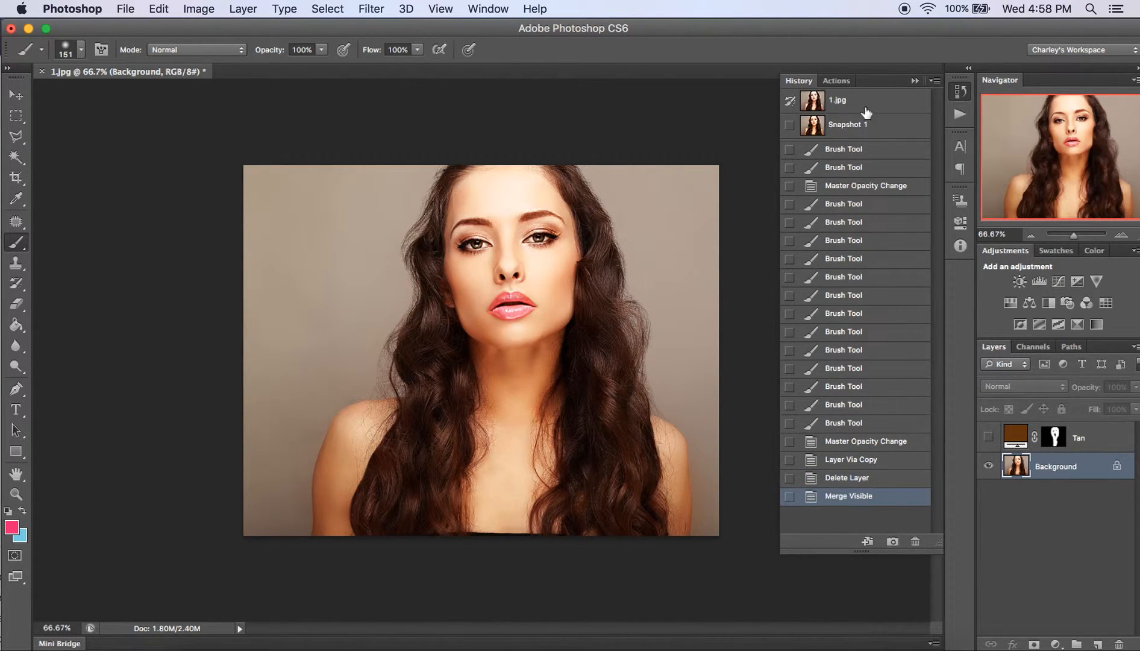
{"action": "left_click", "coordinate": [860, 106]}
{"action": "left_click", "coordinate": [870, 127]}
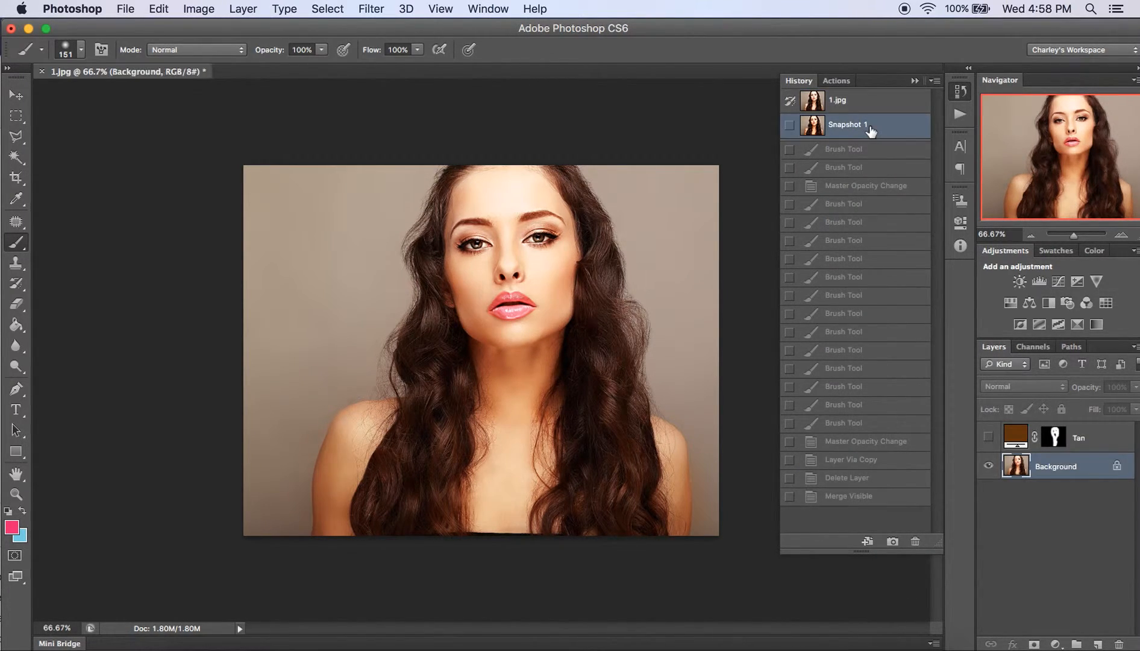
{"action": "left_click", "coordinate": [867, 105]}
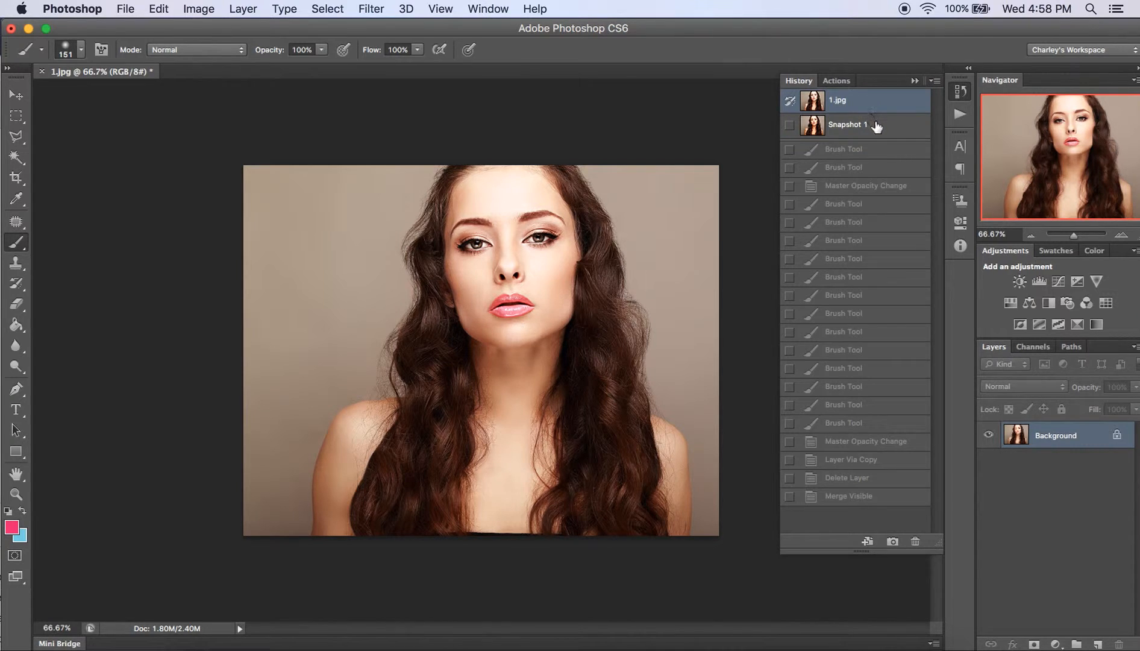
{"action": "left_click", "coordinate": [877, 127]}
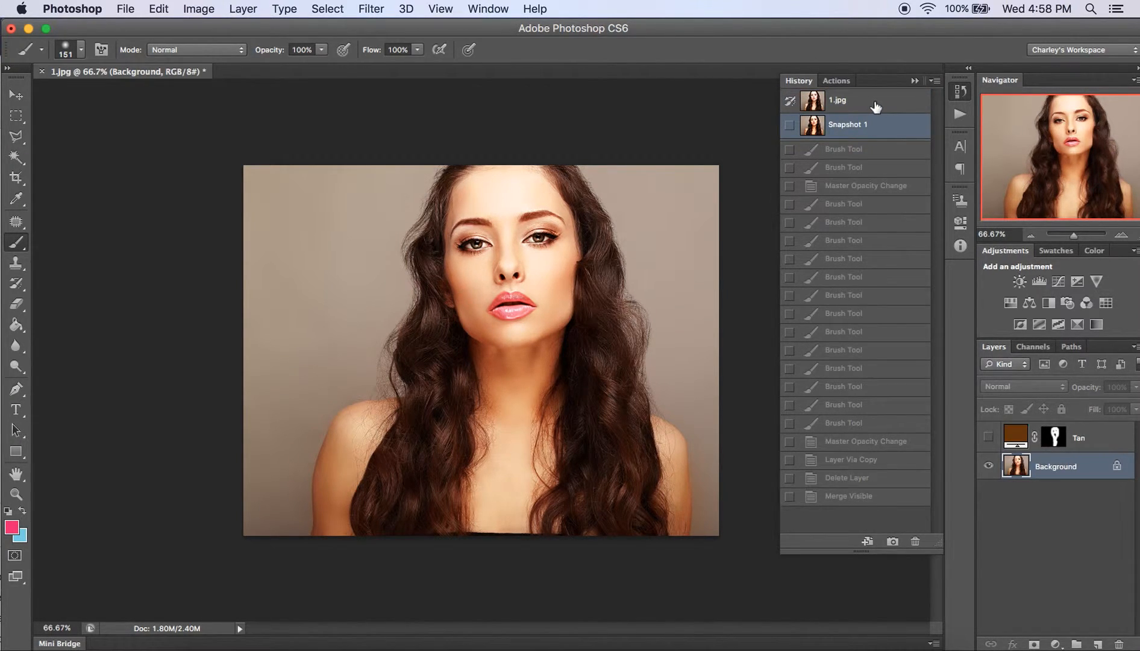
{"action": "left_click", "coordinate": [876, 107]}
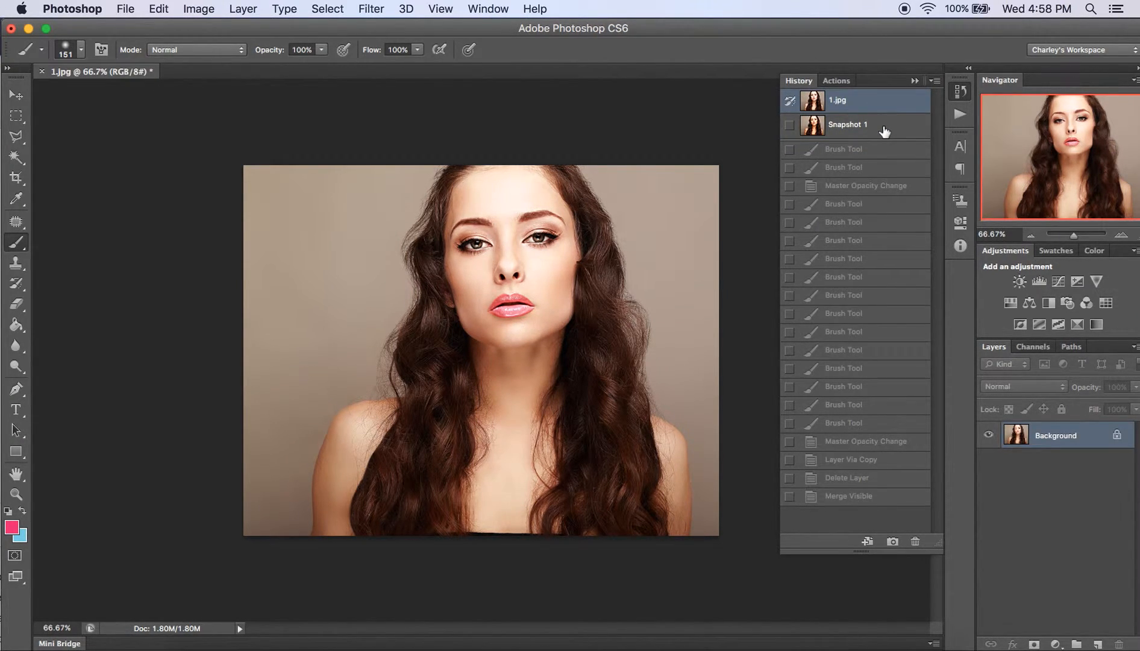